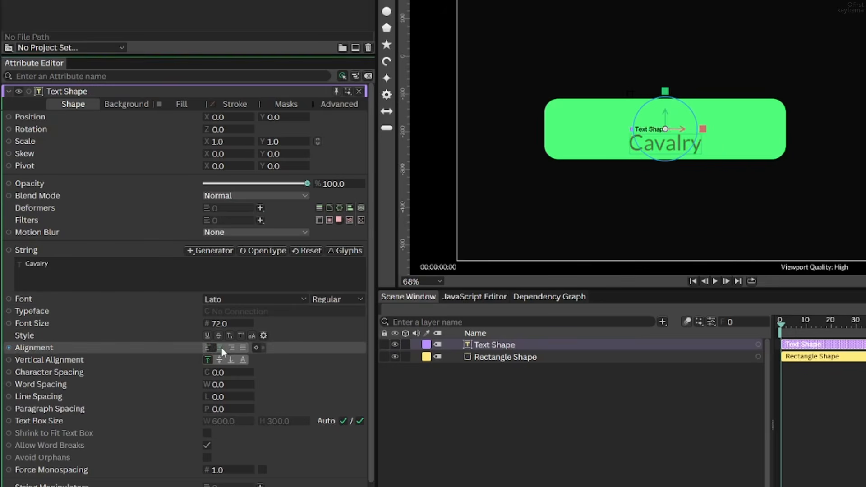
# Centre the Cavalry text vertically on the rectangle and set its font size to 135
pyautogui.click(219, 360)
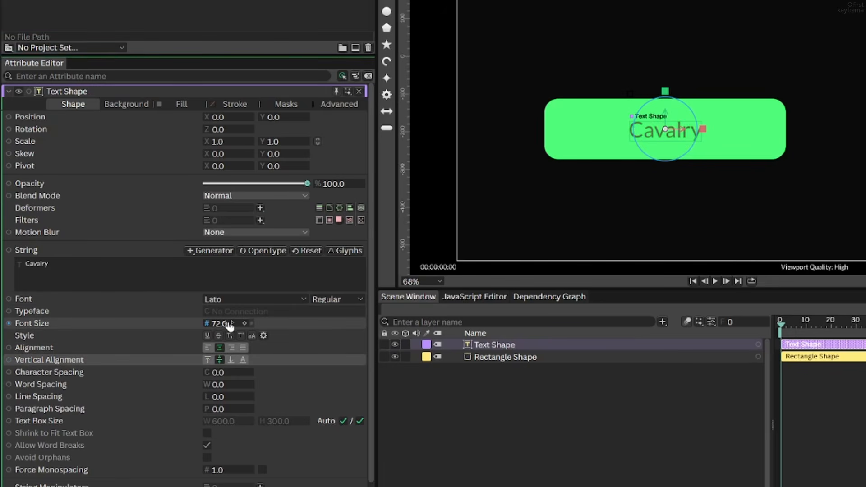
pyautogui.moveTo(229, 325); pyautogui.dragTo(269, 325)
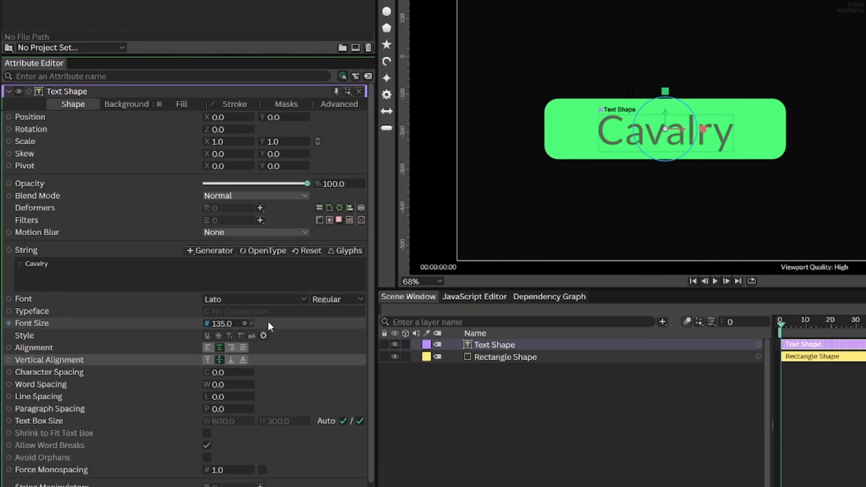
# Change the Cavalry text's font to Inter Display
pyautogui.click(239, 298)
pyautogui.write('inter dis')
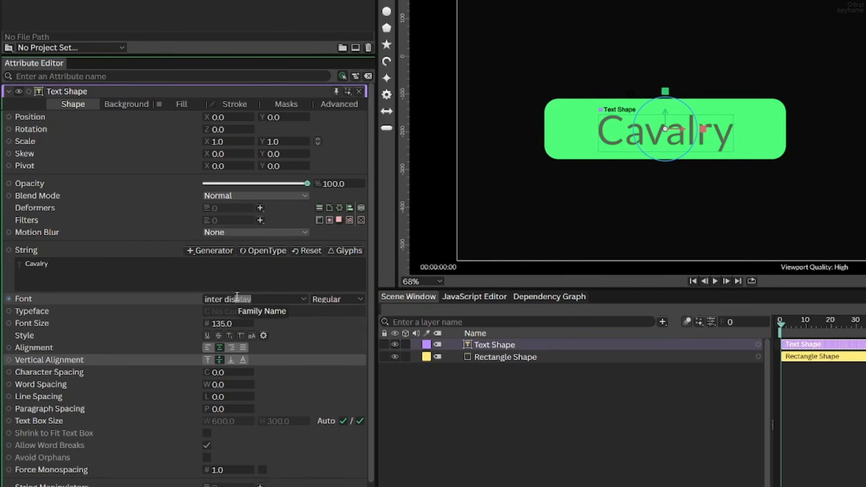
pyautogui.write('play')
pyautogui.press('Return')
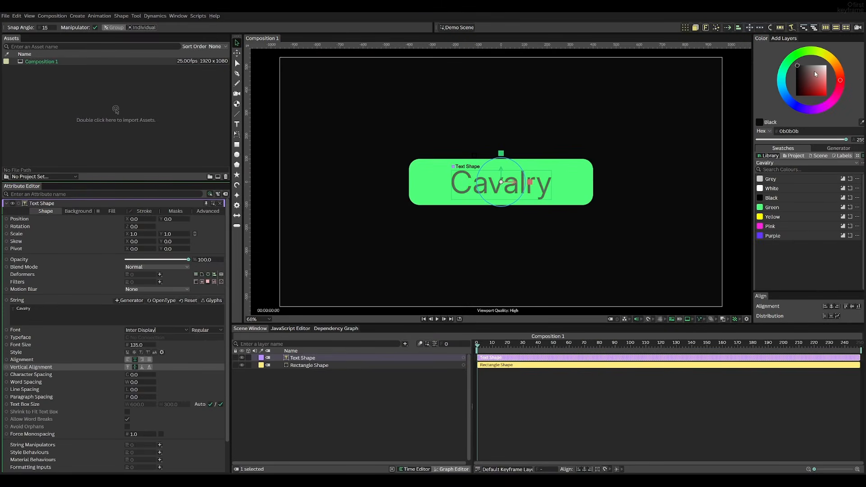
# Fill the Cavalry text with white and hide its layer
pyautogui.moveTo(815, 75); pyautogui.dragTo(827, 65)
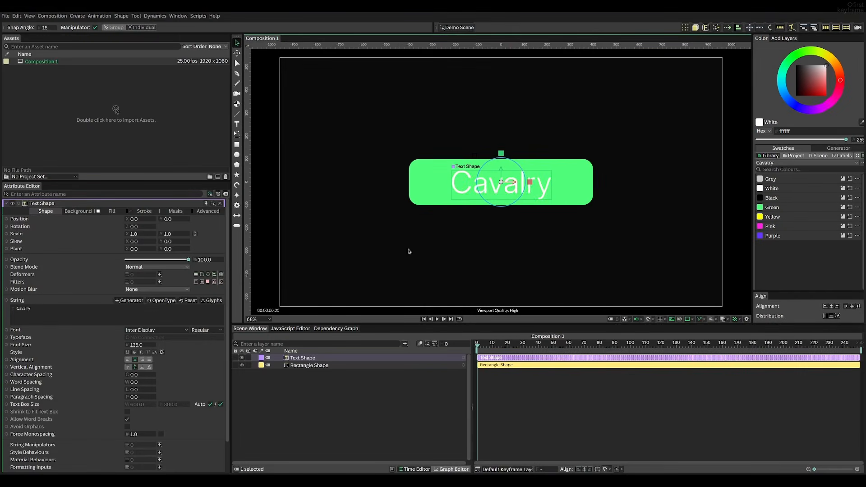
pyautogui.click(241, 358)
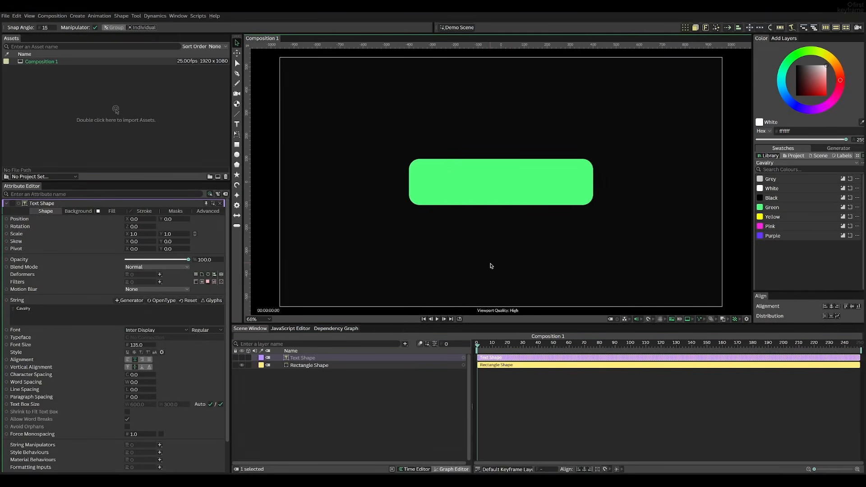
pyautogui.click(489, 267)
# Animate the green rectangle's width with keyframes of 800 at frame 40 and 0 at frame 0
pyautogui.click(570, 186)
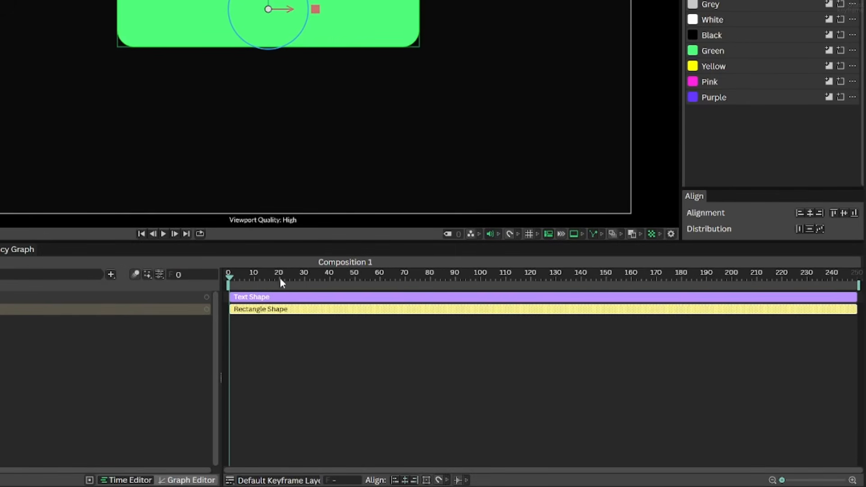
pyautogui.moveTo(279, 282); pyautogui.dragTo(331, 289)
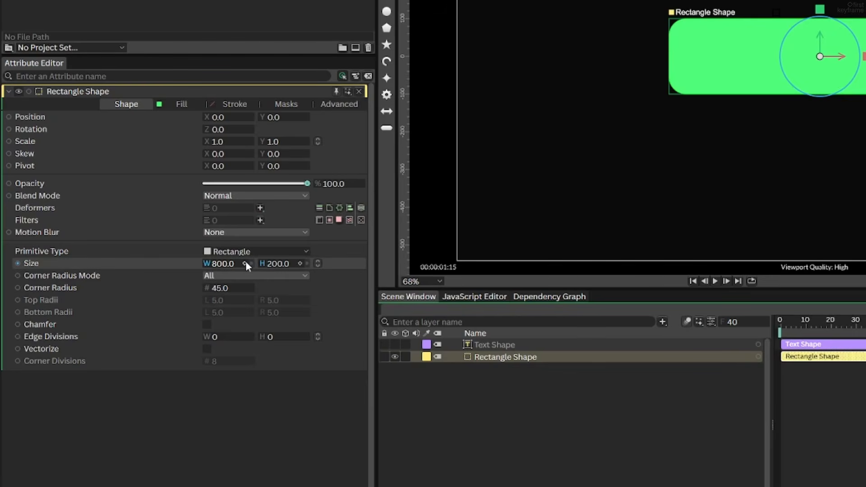
pyautogui.click(242, 264)
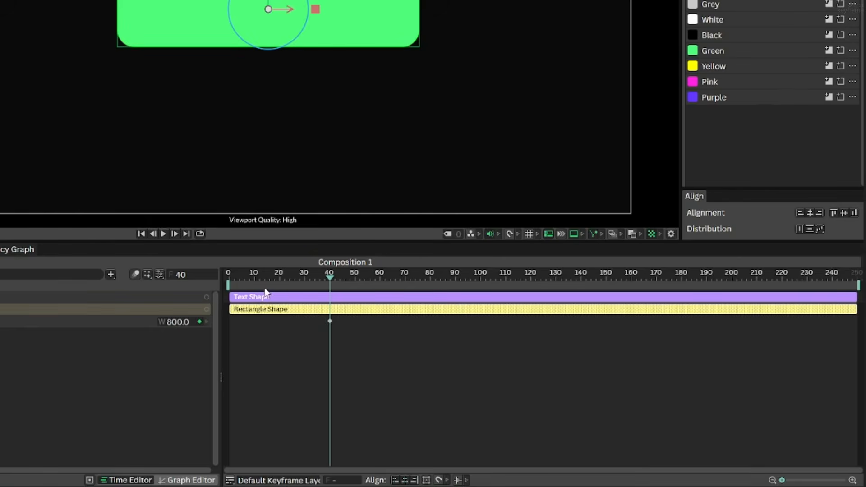
pyautogui.moveTo(279, 278); pyautogui.dragTo(207, 291)
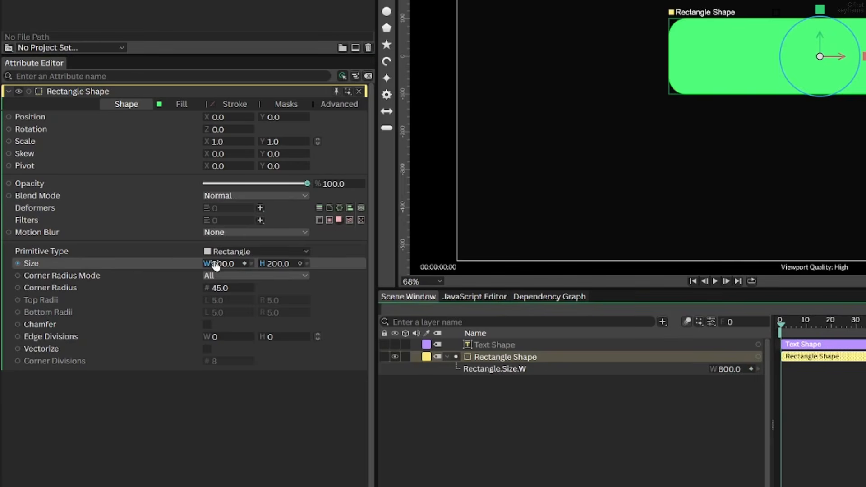
pyautogui.click(217, 264)
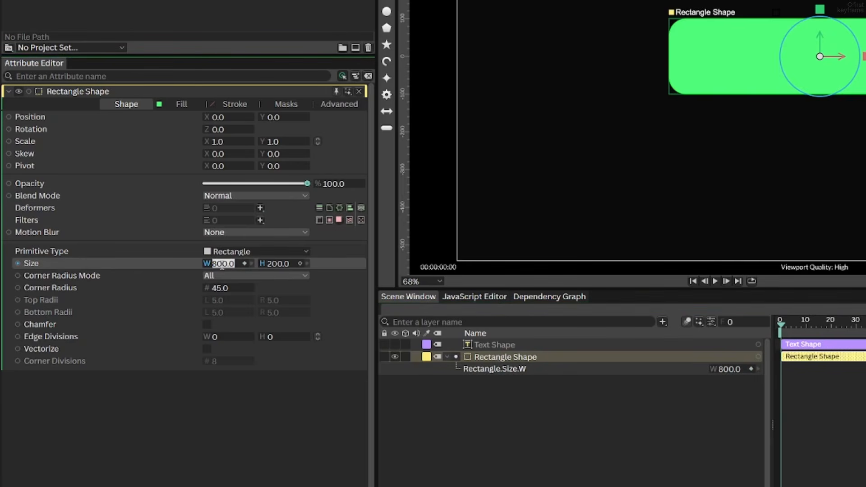
pyautogui.write('0')
pyautogui.click(541, 422)
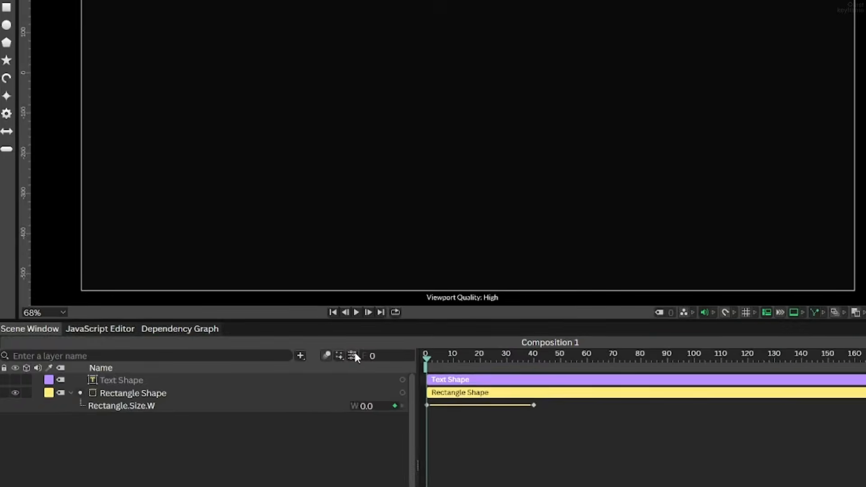
# Set the composition's frame rate to 30 fps
pyautogui.click(711, 322)
pyautogui.click(338, 206)
pyautogui.write('30.0')
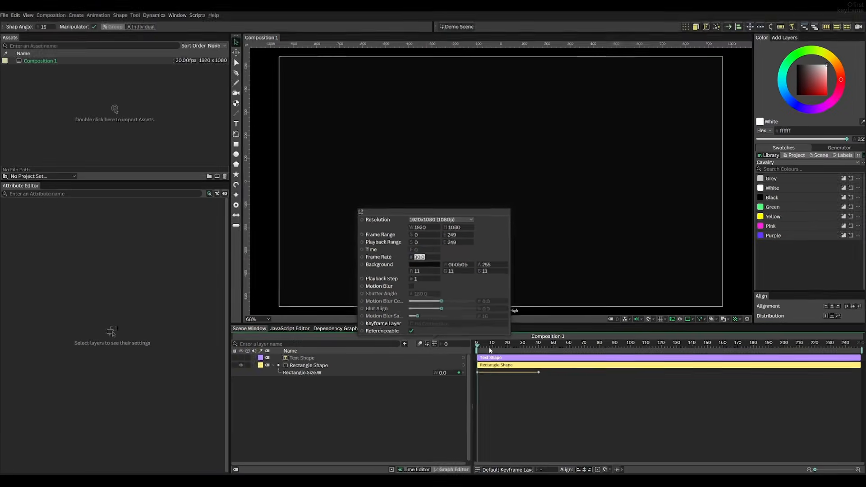
pyautogui.click(322, 428)
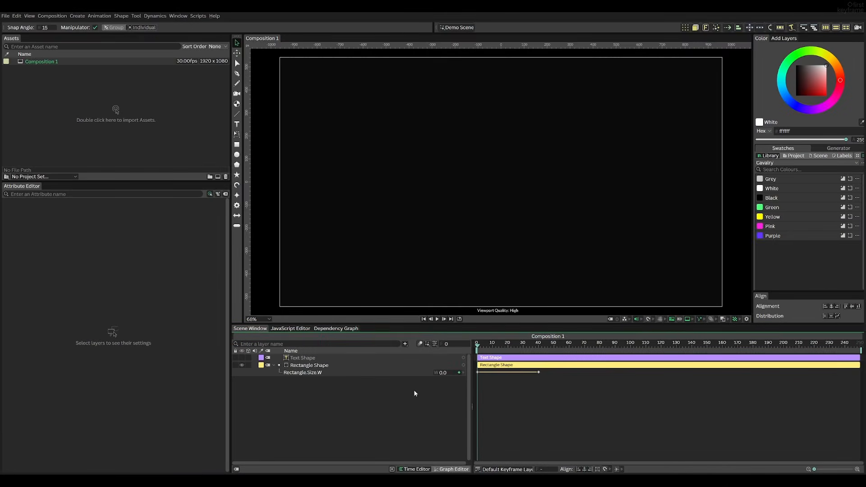
# Play back the rectangle's width animation and delete its two width keyframes
pyautogui.press('space')
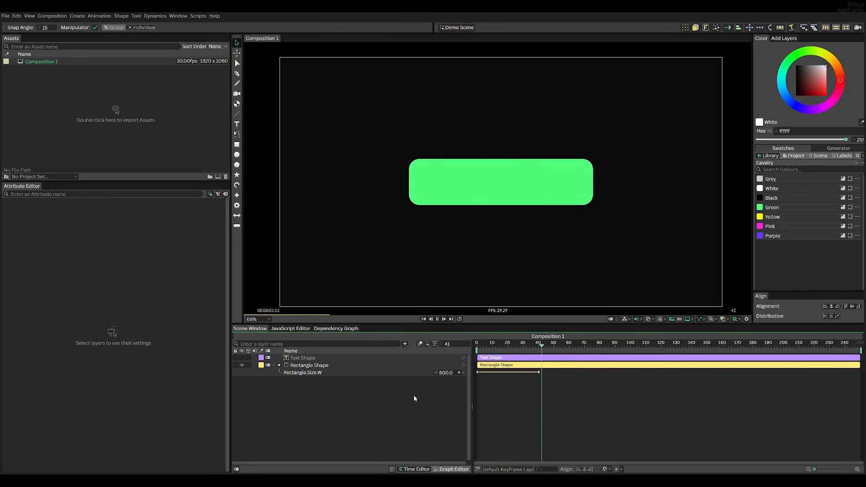
pyautogui.press('space')
pyautogui.moveTo(510, 346); pyautogui.dragTo(475, 347)
pyautogui.press('space')
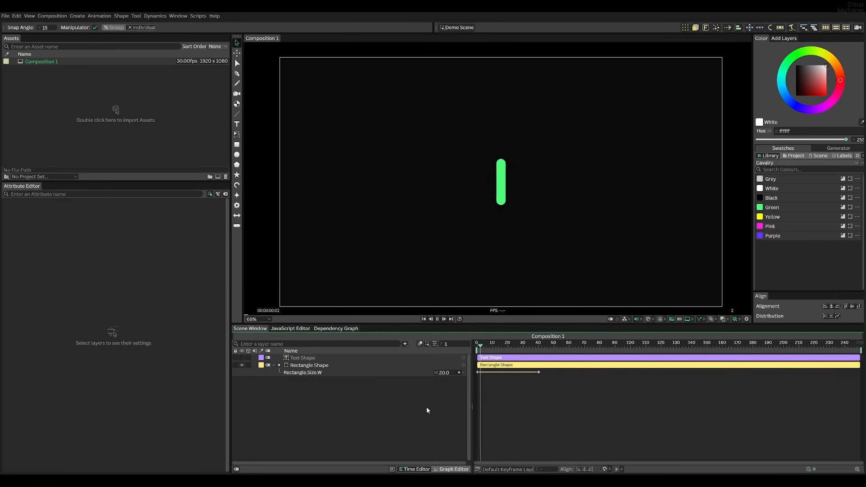
pyautogui.press('space')
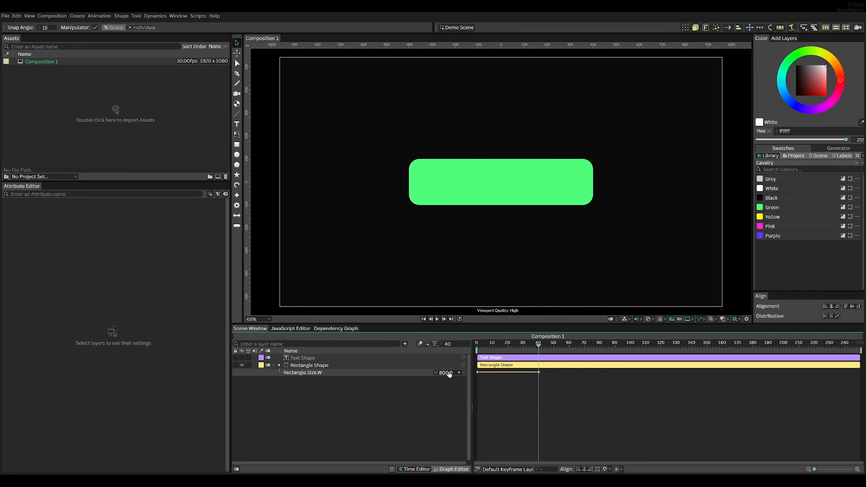
pyautogui.click(404, 375)
pyautogui.moveTo(565, 384); pyautogui.dragTo(479, 369)
pyautogui.press('Delete')
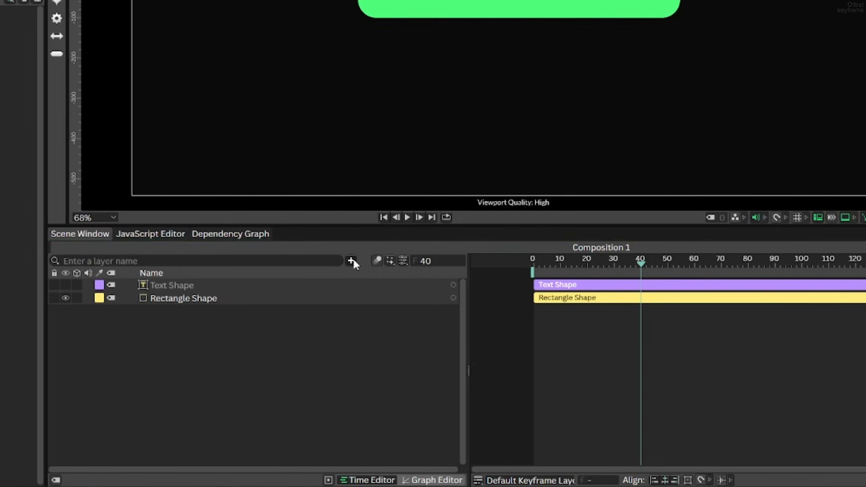
# Add a Value behaviour layer to the scene
pyautogui.click(404, 343)
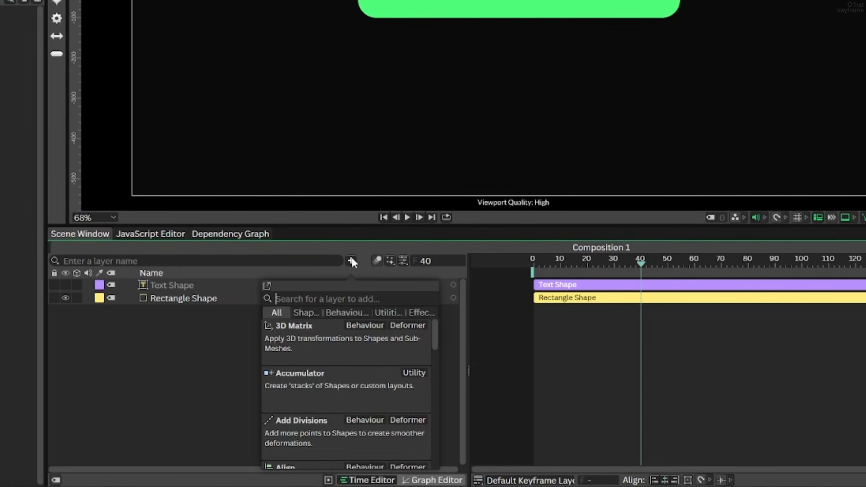
pyautogui.write('value')
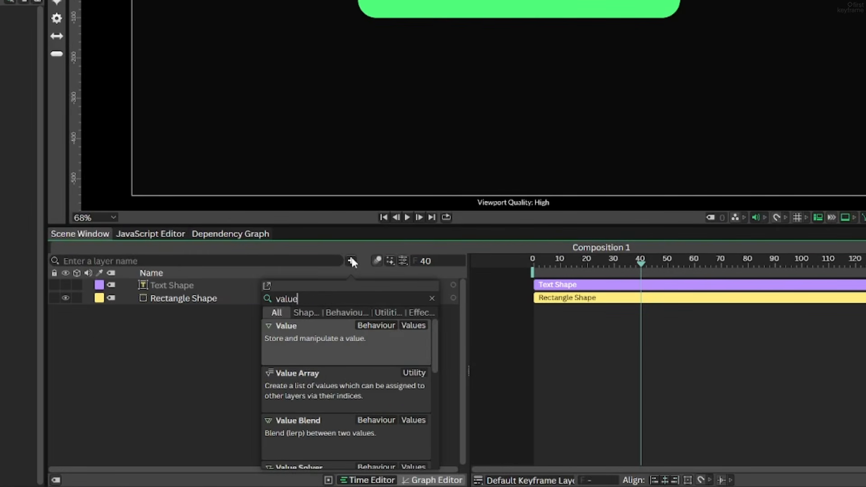
pyautogui.press('Return')
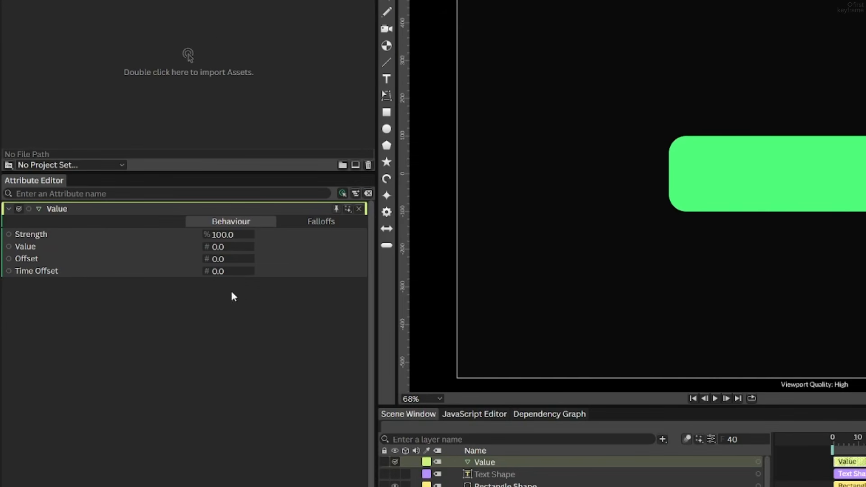
# Set the Value layer's value to 800, leaving its strength at 100%
pyautogui.click(218, 247)
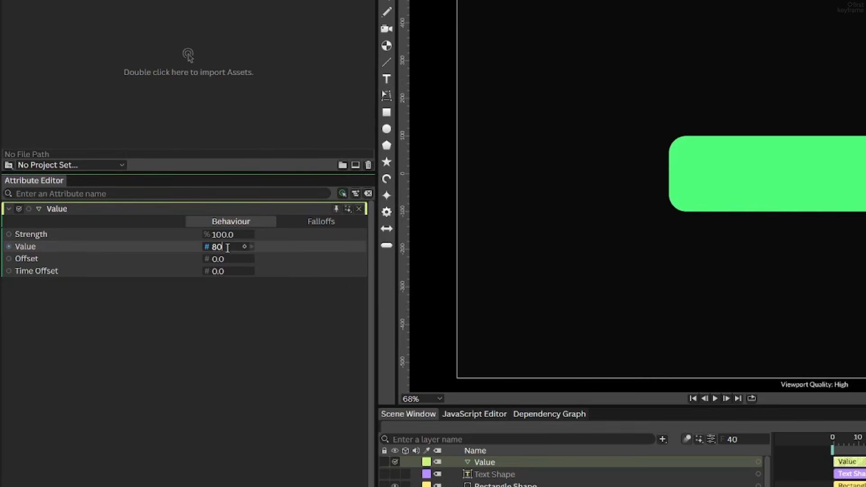
pyautogui.press('Return')
pyautogui.click(224, 300)
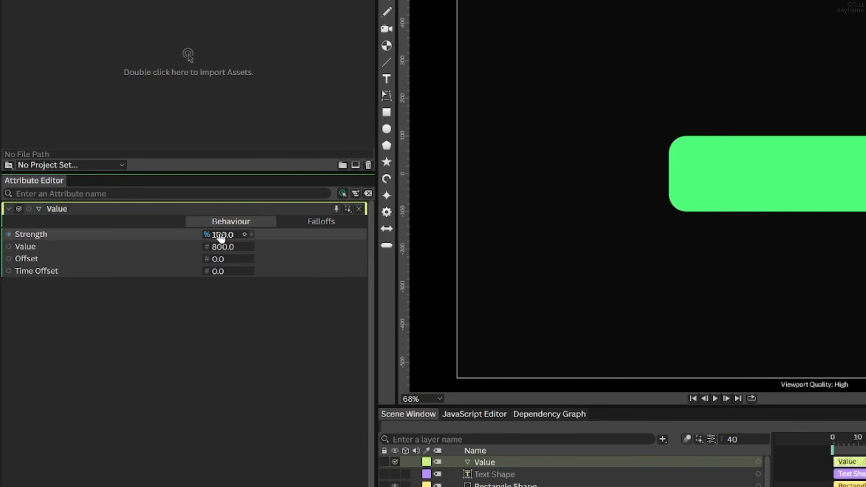
pyautogui.write('0')
pyautogui.press('Return')
pyautogui.click(220, 326)
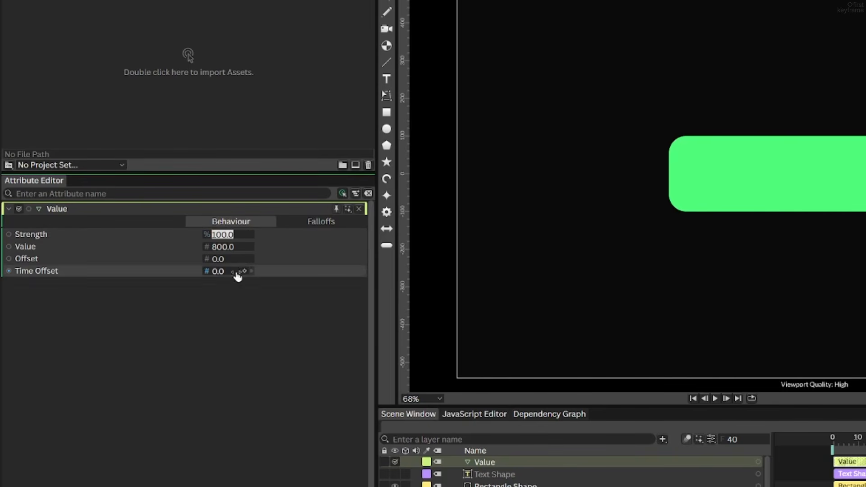
# Connect the Value layer to the width component of the Rectangle Shape's size
pyautogui.moveTo(29, 210); pyautogui.dragTo(504, 475)
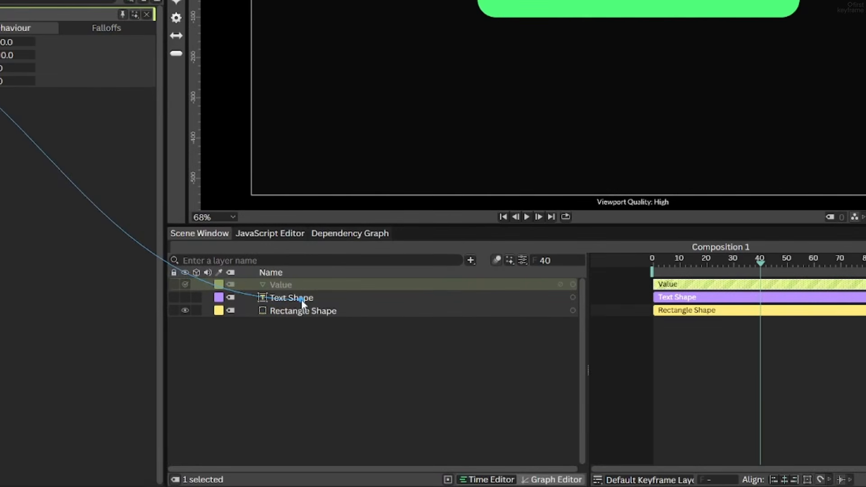
pyautogui.moveTo(301, 299); pyautogui.dragTo(321, 312)
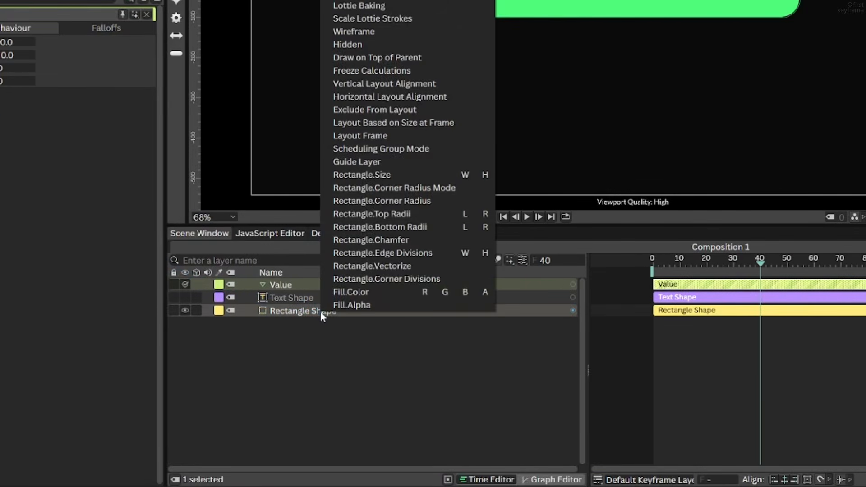
pyautogui.click(469, 175)
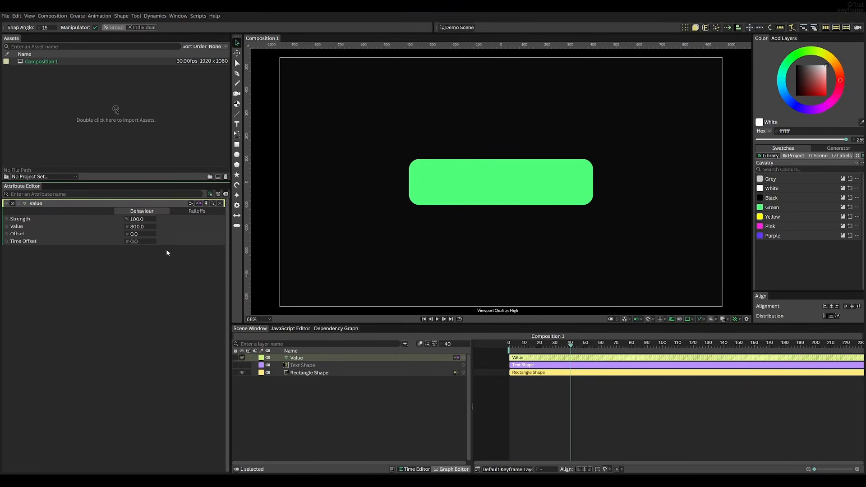
# Keyframe the Value layer's strength at 100% on frame 40 and 0% on frame 0
pyautogui.moveTo(136, 219)
pyautogui.mouseDown()
pyautogui.moveTo(103, 221)
pyautogui.moveTo(136, 221)
pyautogui.mouseUp()
pyautogui.click(150, 219)
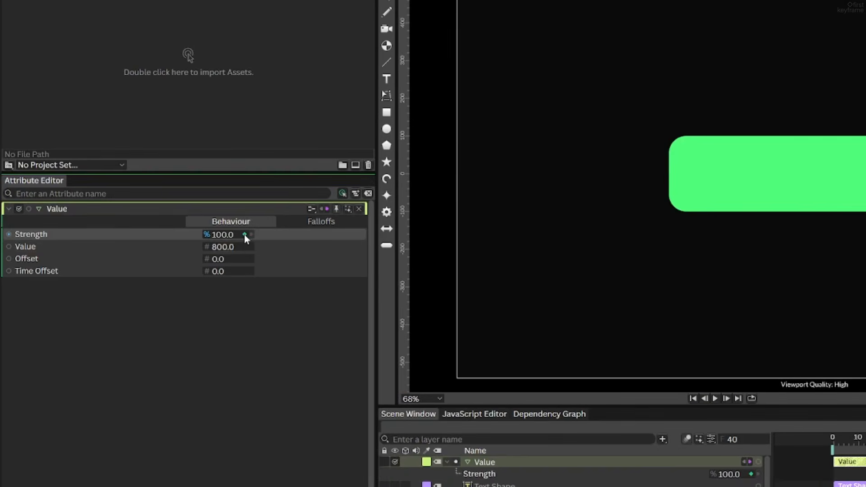
pyautogui.moveTo(381, 275); pyautogui.dragTo(223, 276)
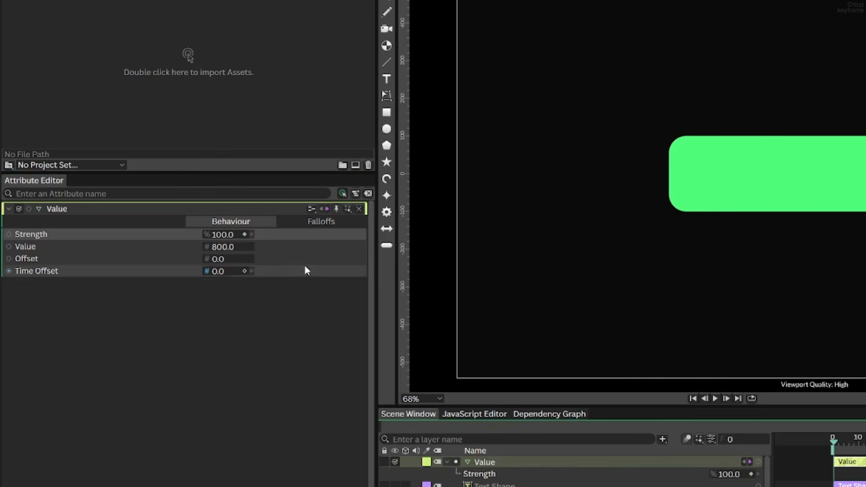
pyautogui.click(224, 236)
pyautogui.write('0')
pyautogui.press('Return')
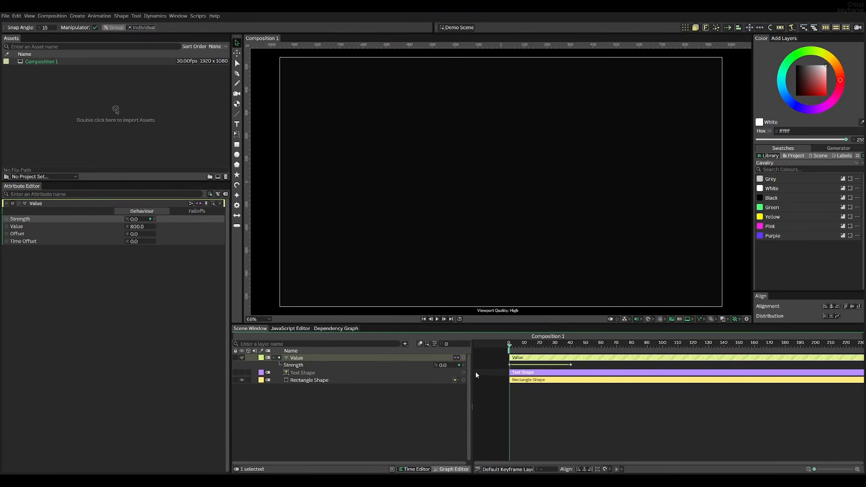
pyautogui.click(491, 397)
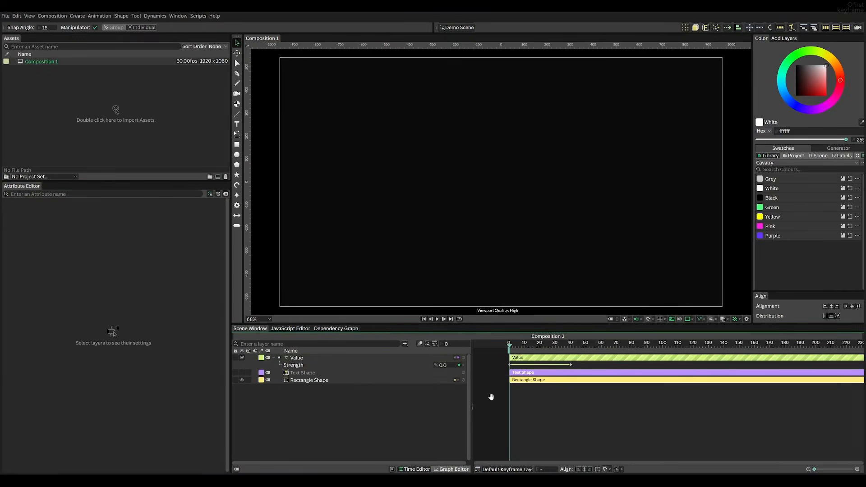
# Preview the animation and try a value of 1313 on the Value layer, playing it back again
pyautogui.press('space')
pyautogui.press('space')
pyautogui.click(297, 358)
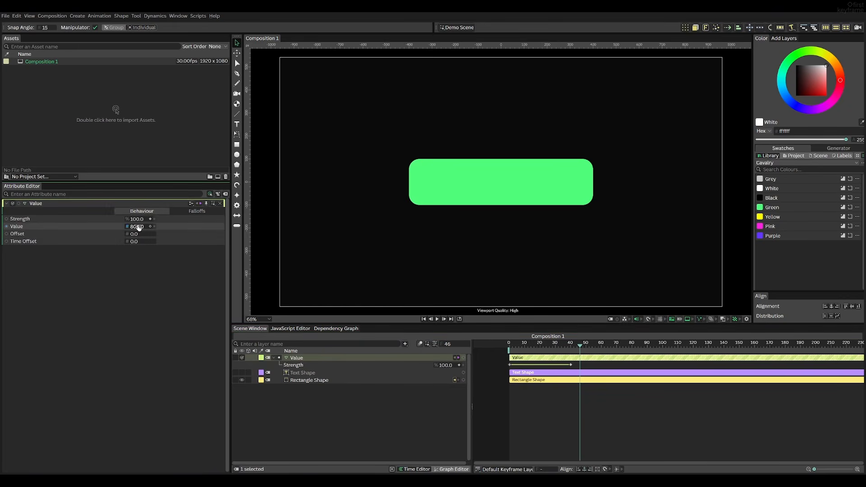
pyautogui.moveTo(137, 227); pyautogui.dragTo(329, 241)
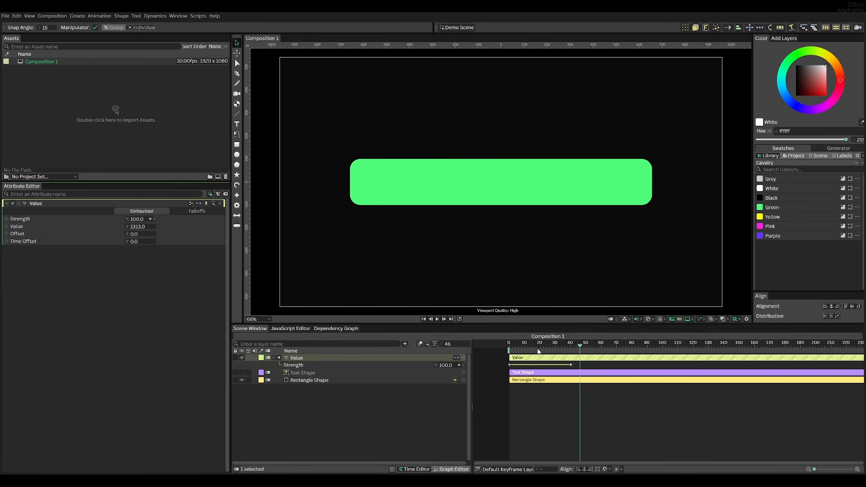
pyautogui.press('space')
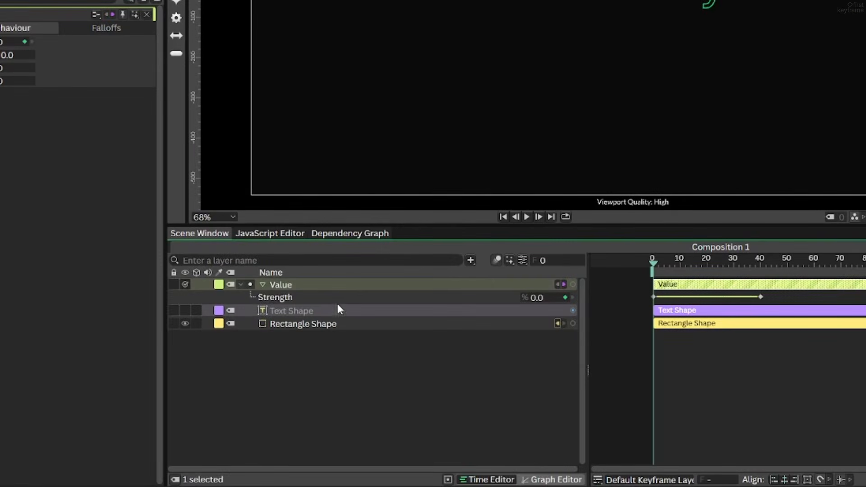
# Show the Strength curve in the Graph Editor and ease both of its keyframes with flat Bézier handles
pyautogui.click(342, 299)
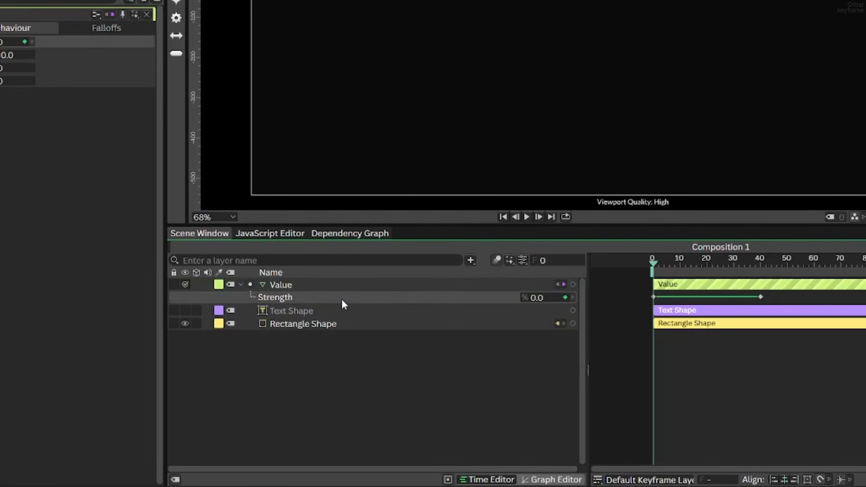
pyautogui.click(545, 482)
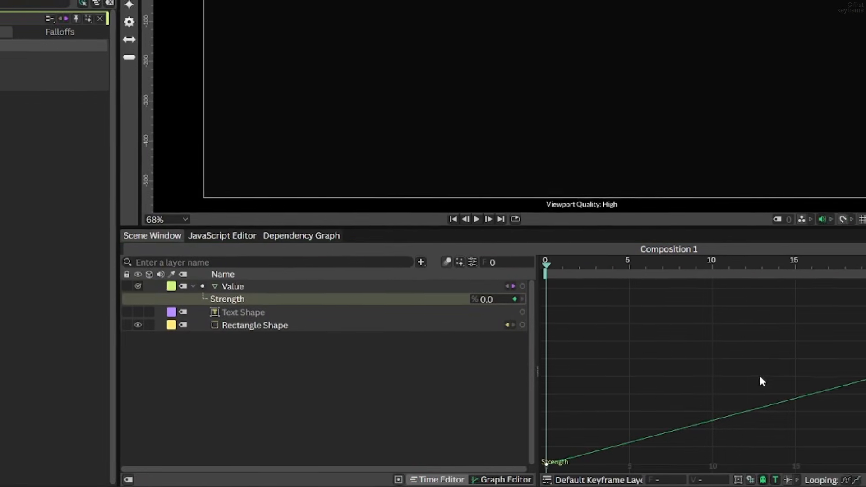
pyautogui.scroll(-5, 858, 376)
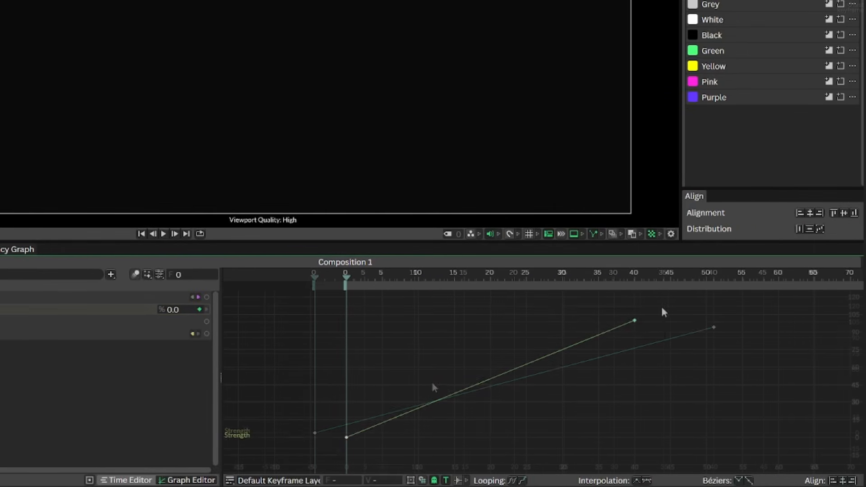
pyautogui.moveTo(665, 309); pyautogui.dragTo(321, 443)
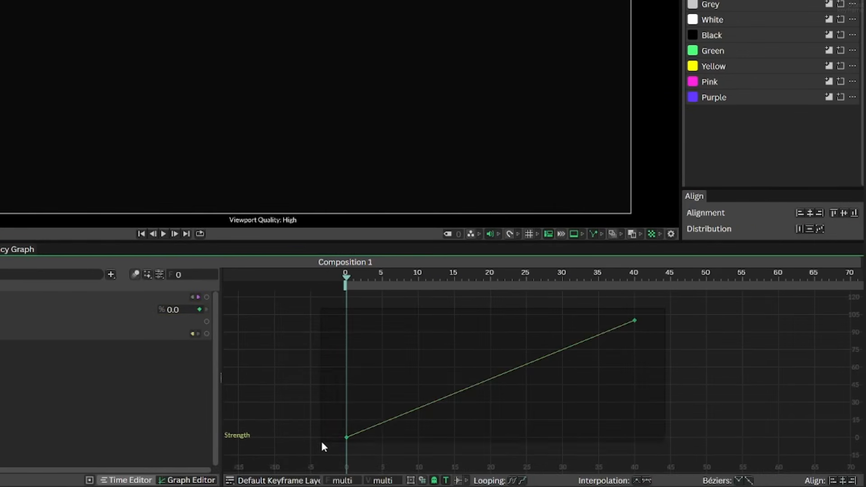
pyautogui.rightClick(401, 412)
pyautogui.moveTo(449, 391)
pyautogui.click(549, 405)
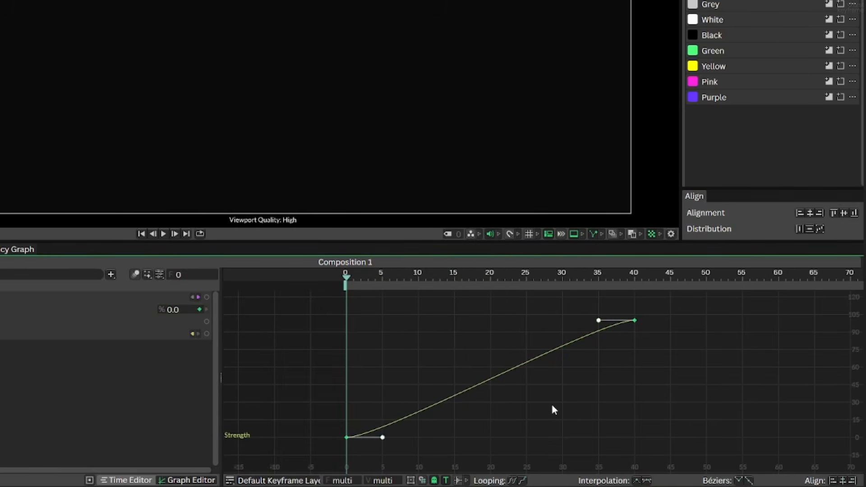
# Reshape the Strength curve's Bézier handles for a fast start and a long ease-out, playing back the animation to check it
pyautogui.moveTo(599, 320); pyautogui.dragTo(454, 331)
pyautogui.moveTo(383, 437); pyautogui.dragTo(380, 363)
pyautogui.moveTo(454, 330); pyautogui.dragTo(474, 326)
pyautogui.moveTo(380, 364); pyautogui.dragTo(381, 353)
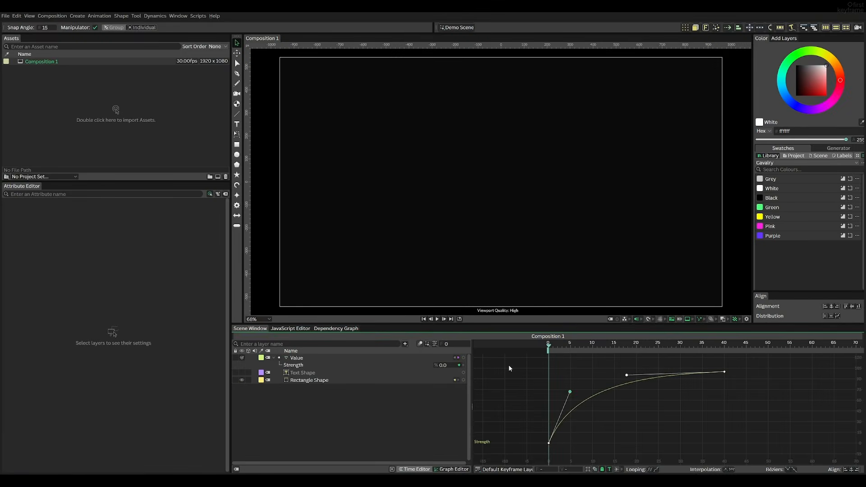
pyautogui.press('space')
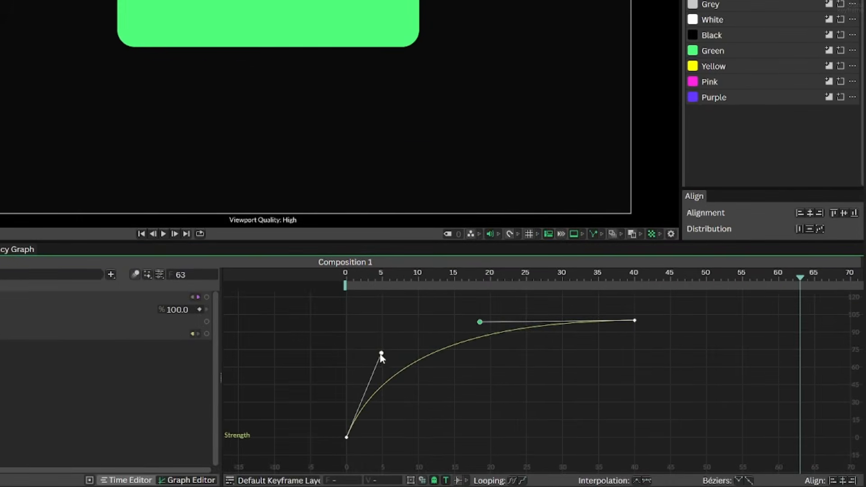
pyautogui.press('space')
pyautogui.moveTo(415, 360); pyautogui.dragTo(423, 363)
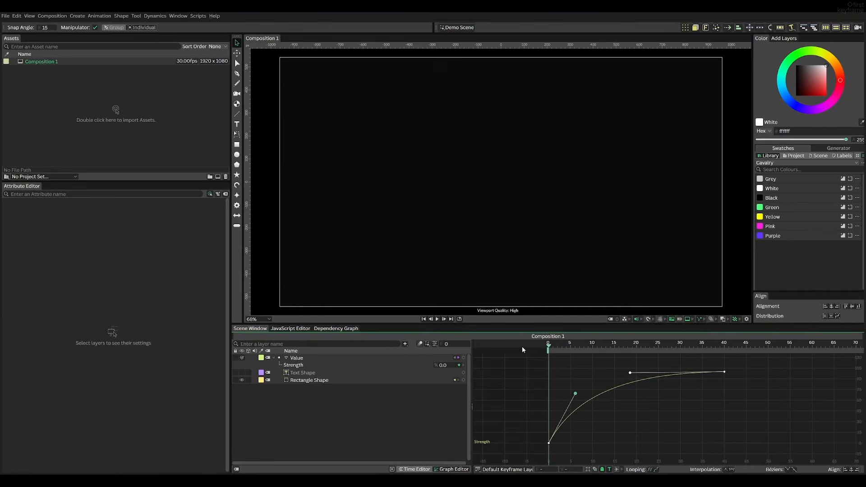
pyautogui.press('space')
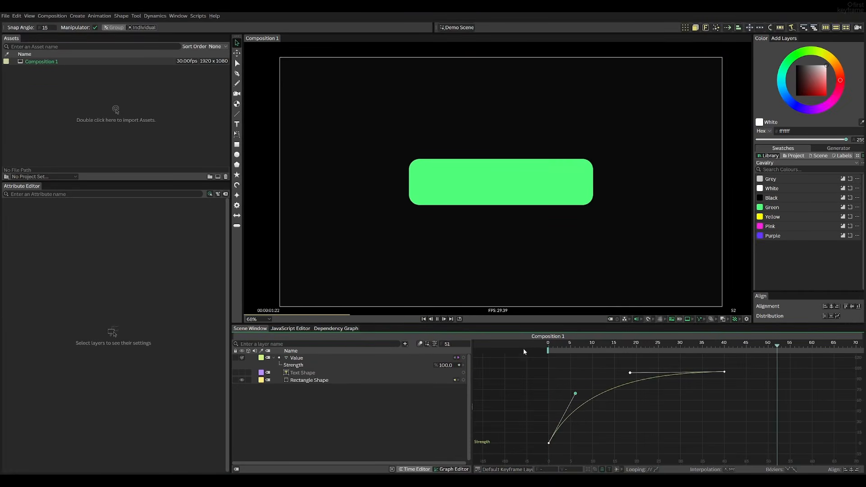
pyautogui.press('space')
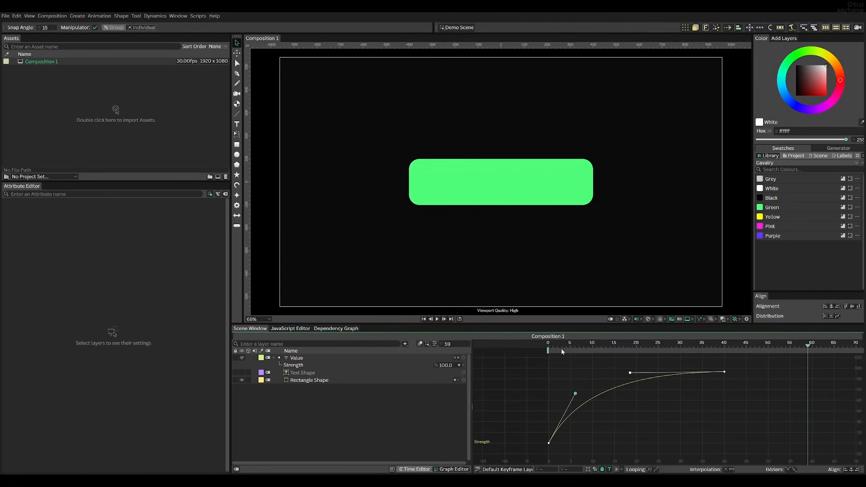
pyautogui.moveTo(595, 344); pyautogui.dragTo(518, 348)
# Make the Text Shape layer visible and scrub the timeline to frame 44
pyautogui.click(306, 375)
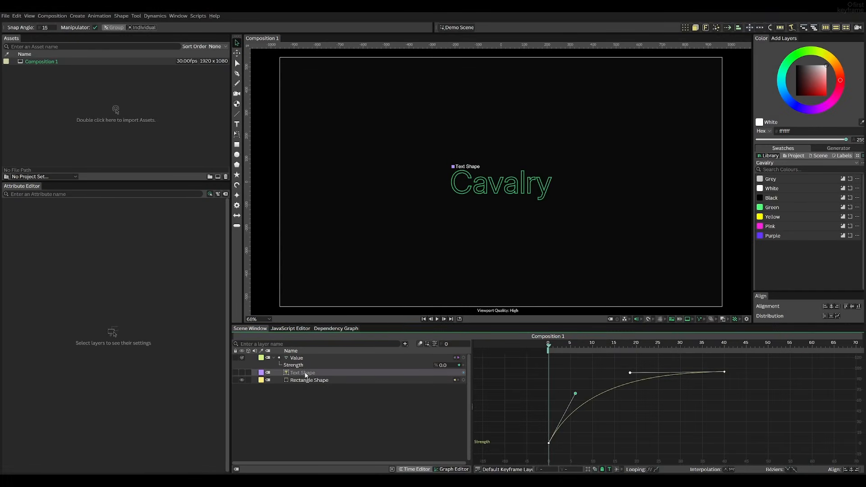
pyautogui.click(242, 373)
pyautogui.click(346, 390)
pyautogui.moveTo(569, 348); pyautogui.dragTo(742, 345)
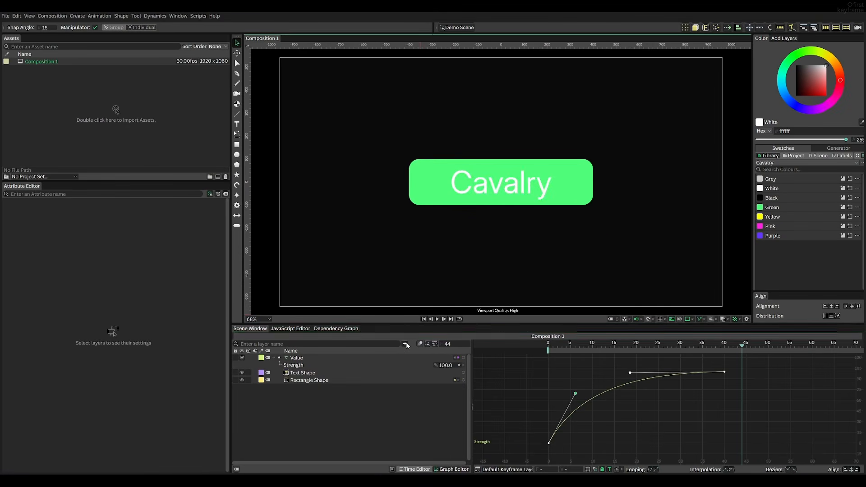
# Add a Measure Text utility to the scene
pyautogui.click(405, 344)
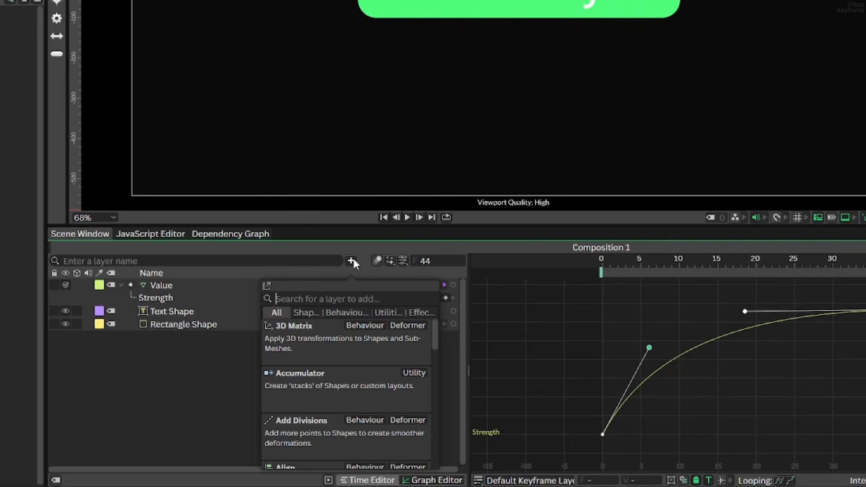
pyautogui.write('measure')
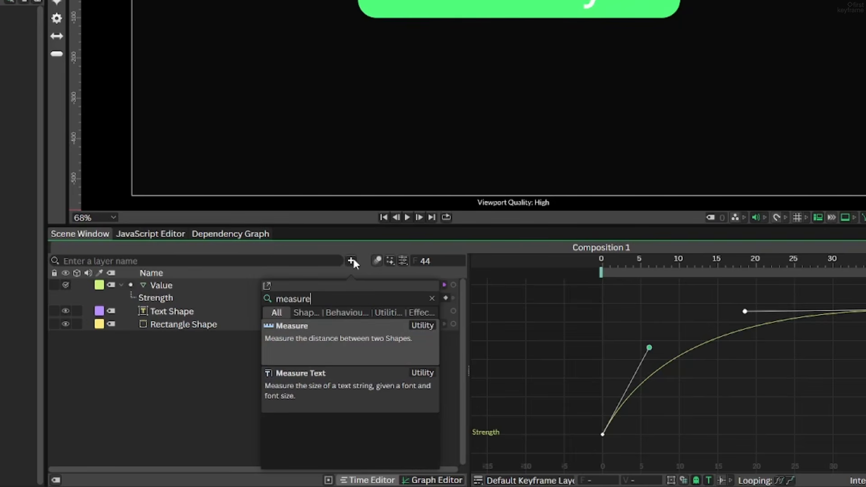
pyautogui.press('Down')
pyautogui.press('Return')
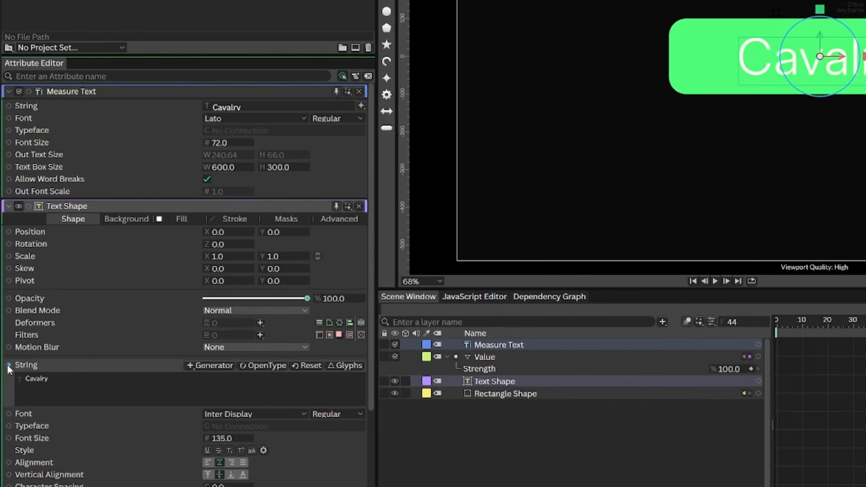
# Feed the Text Shape's string, font and font size into Measure Text, and connect its output text width to the Value layer's value
pyautogui.moveTo(6, 370); pyautogui.dragTo(27, 322)
pyautogui.moveTo(44, 288); pyautogui.dragTo(49, 106)
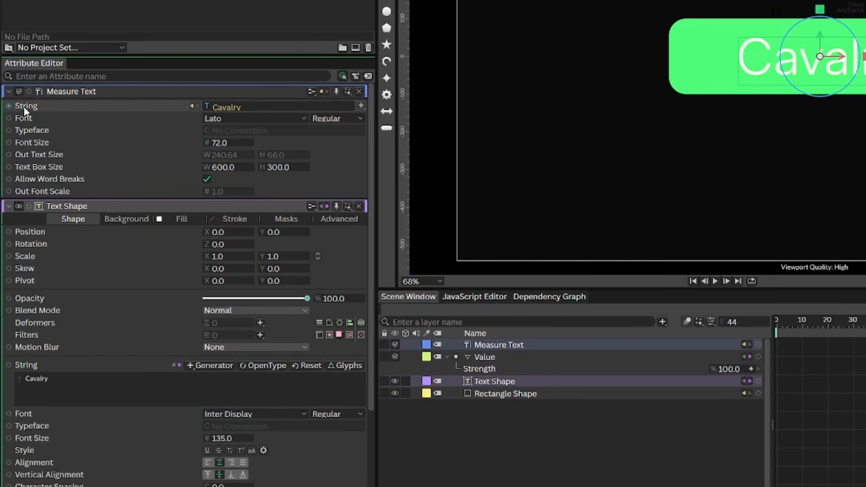
pyautogui.moveTo(9, 413); pyautogui.dragTo(23, 117)
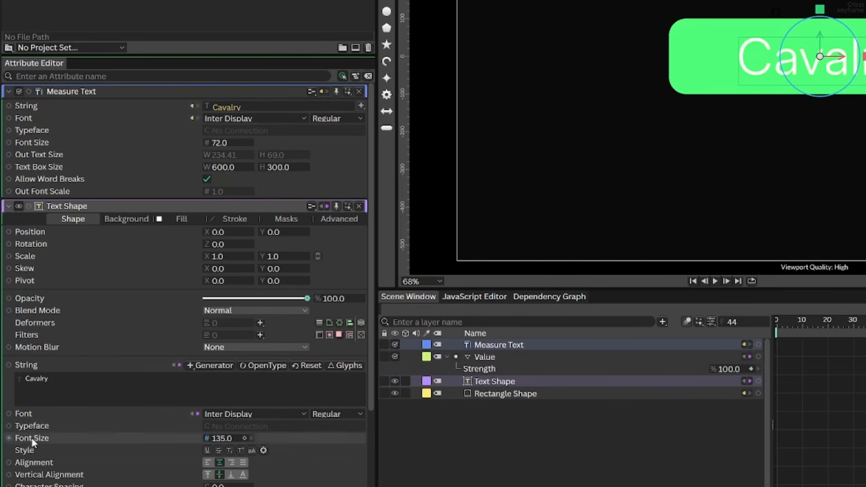
pyautogui.moveTo(9, 437); pyautogui.dragTo(9, 145)
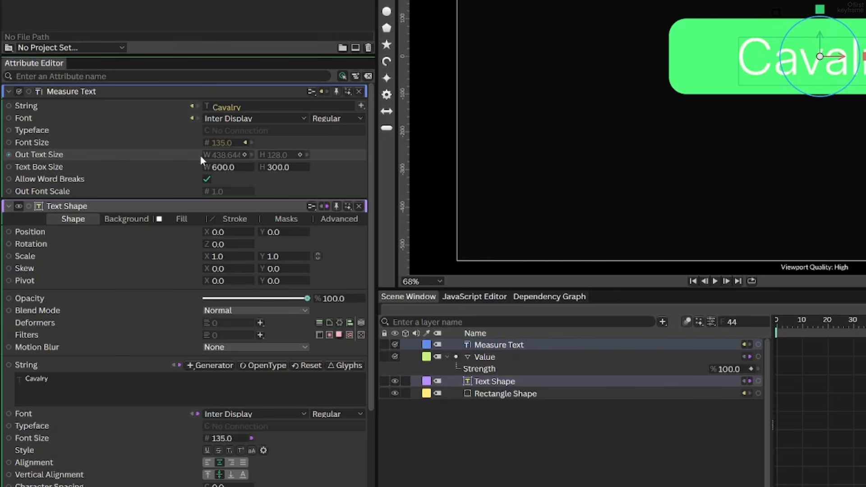
pyautogui.moveTo(209, 154); pyautogui.dragTo(526, 367)
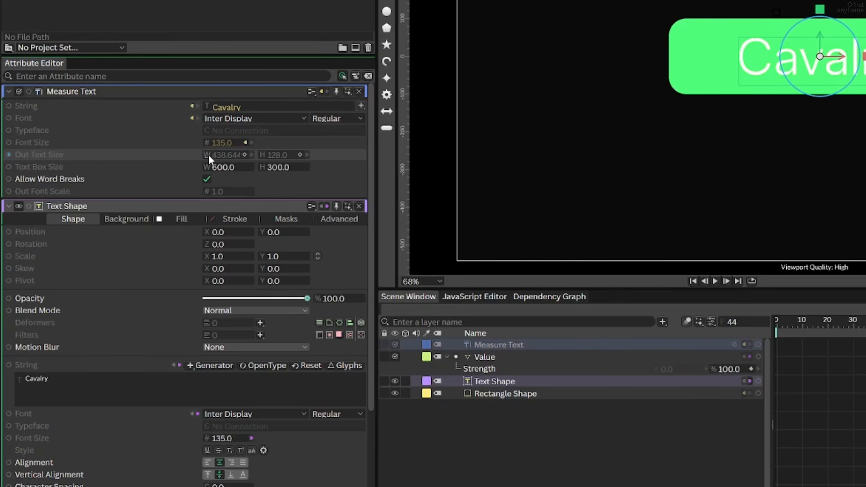
pyautogui.moveTo(321, 370); pyautogui.dragTo(327, 370)
# Try "Ripple Animation" as the Text Shape's string and scrub the timeline to test the rectangle's width
pyautogui.click(337, 378)
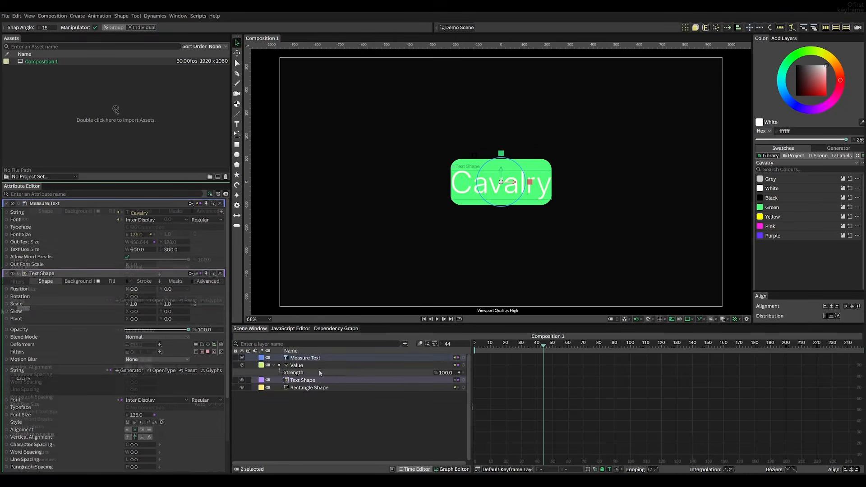
pyautogui.moveTo(31, 309); pyautogui.dragTo(2, 311)
pyautogui.write('Rippl')
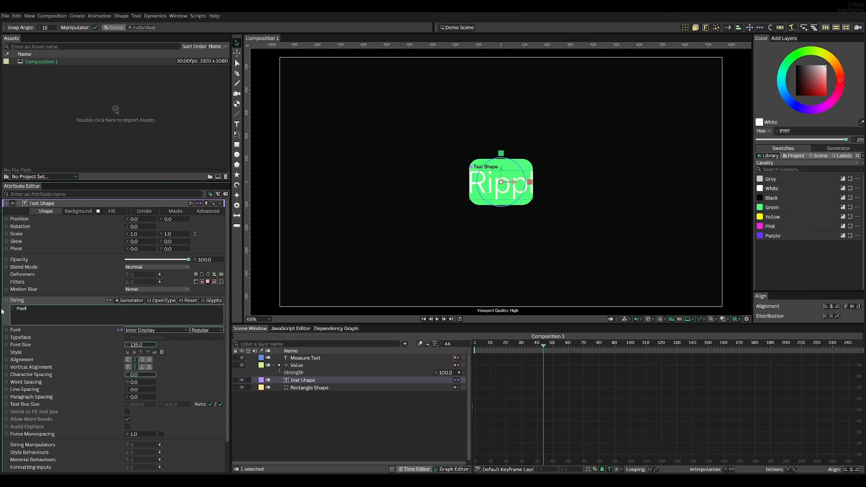
pyautogui.write('e Animation')
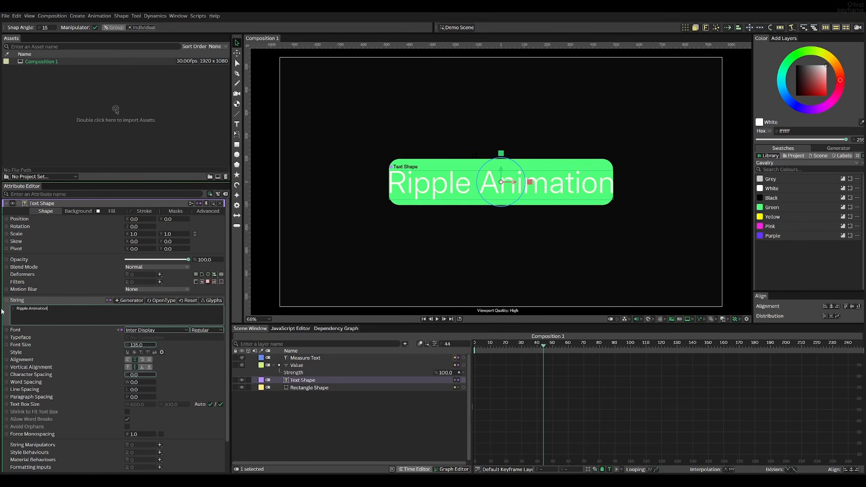
pyautogui.moveTo(543, 344); pyautogui.dragTo(591, 352)
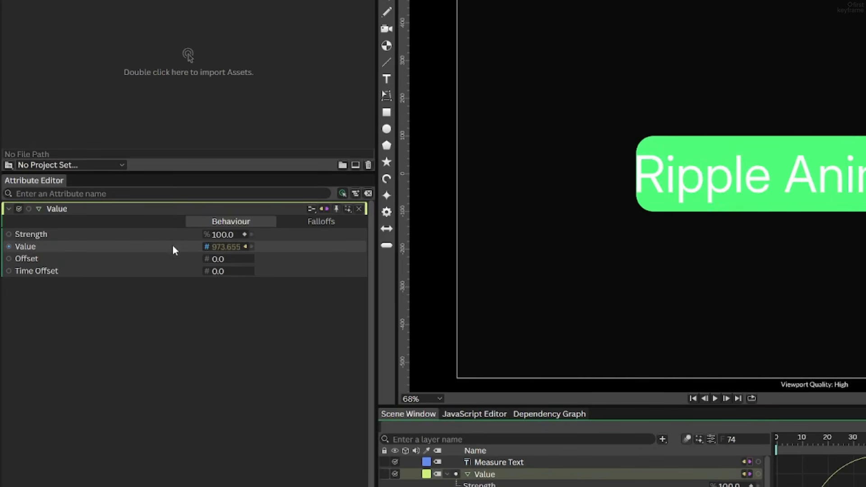
# Add the expression +80 to the Value layer's connected value and scrub the timeline to check the padding
pyautogui.rightClick(173, 246)
pyautogui.click(192, 276)
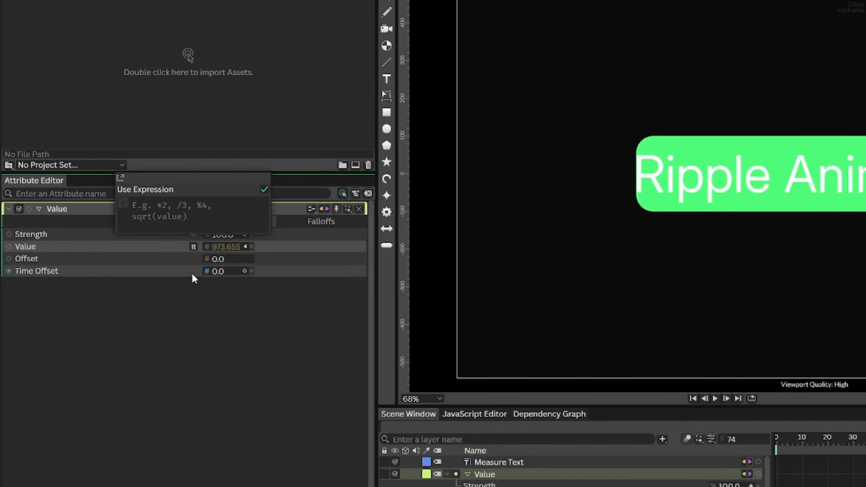
pyautogui.write('+')
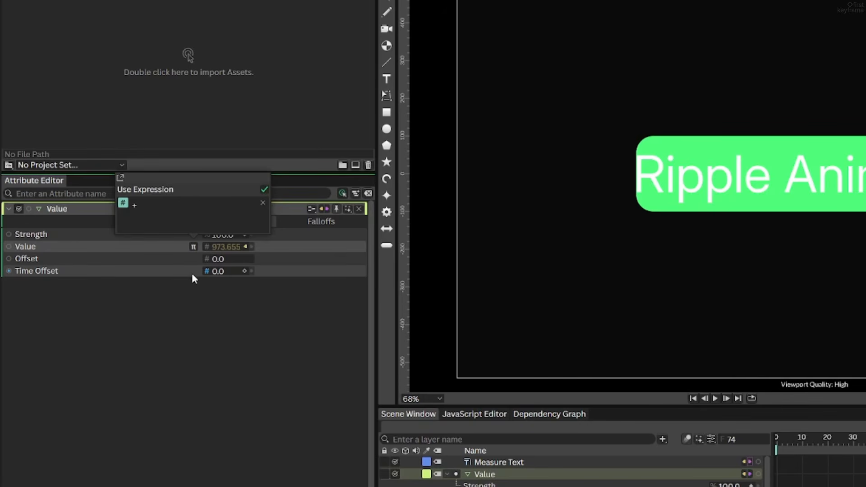
pyautogui.write('80')
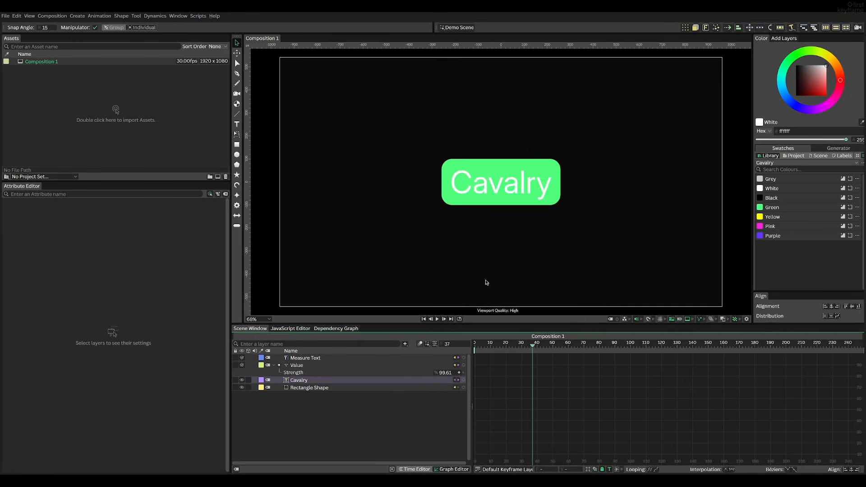
pyautogui.moveTo(507, 348); pyautogui.dragTo(481, 348)
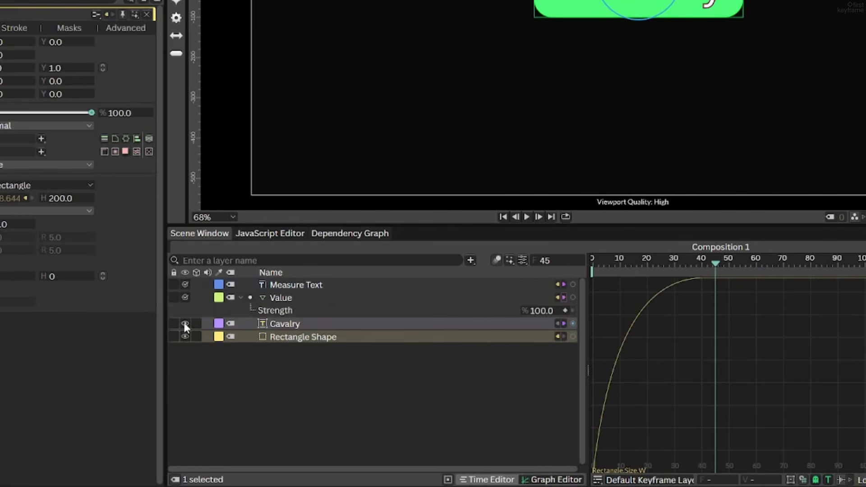
# Create a Duplicator from the Rectangle Shape, using a Point distribution with a count of 5
pyautogui.click(184, 323)
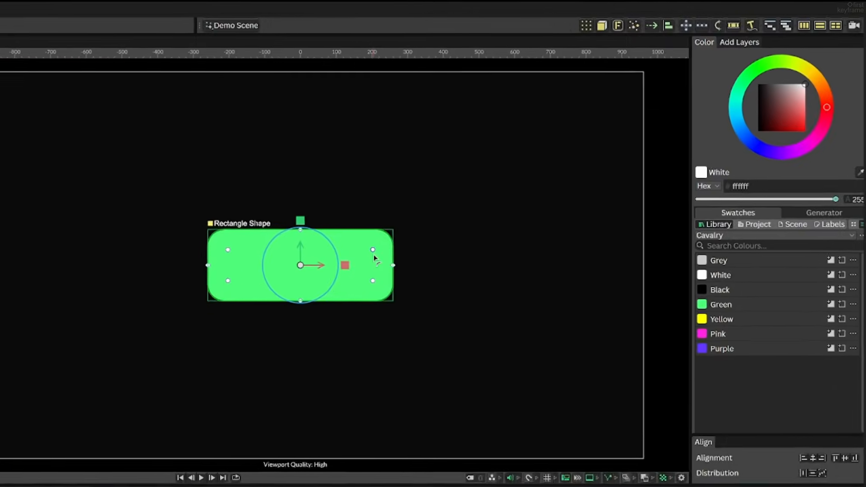
pyautogui.click(591, 25)
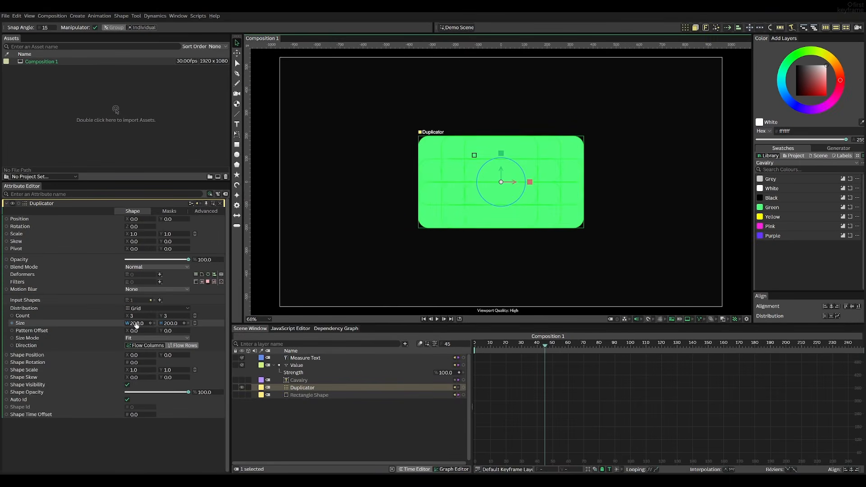
pyautogui.moveTo(135, 324); pyautogui.dragTo(343, 320)
pyautogui.click(141, 308)
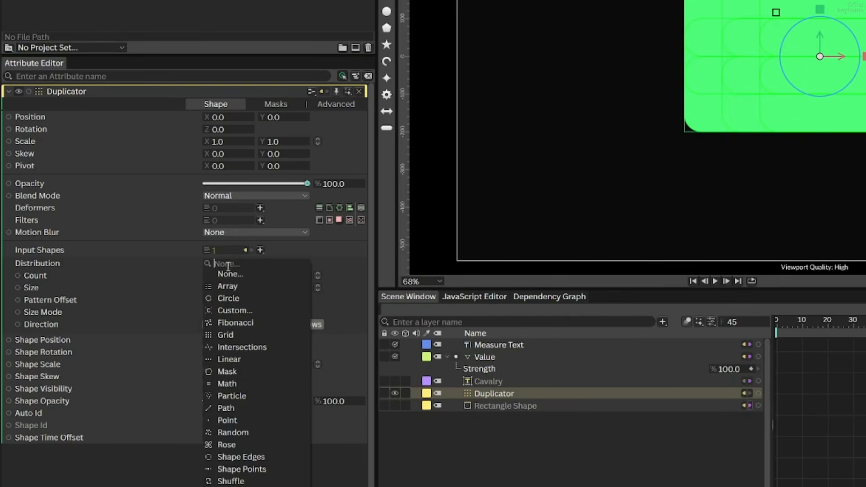
pyautogui.click(225, 419)
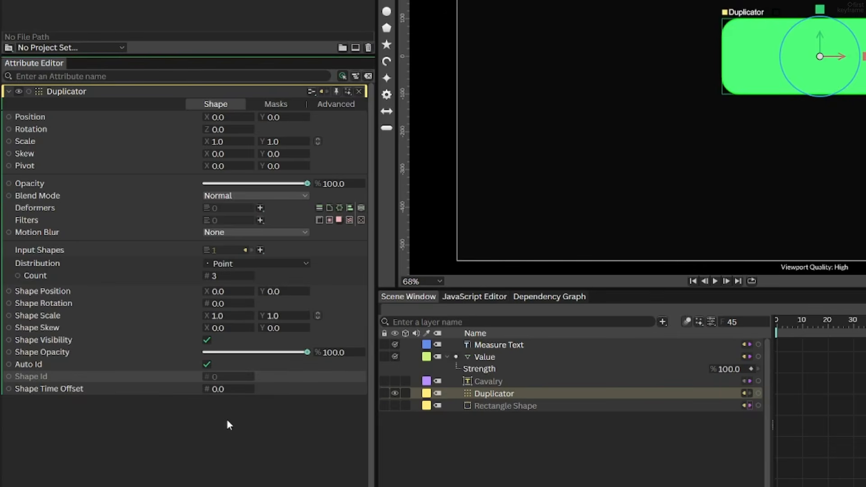
pyautogui.click(219, 277)
pyautogui.write('5')
pyautogui.press('Return')
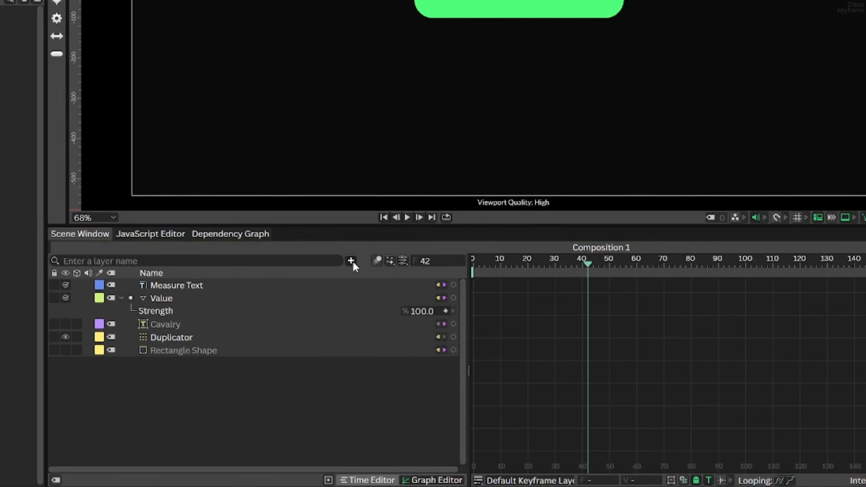
# Add a Color Array extended to five color entries and play the animation from frame 0
pyautogui.click(405, 344)
pyautogui.write('color')
pyautogui.press('Return')
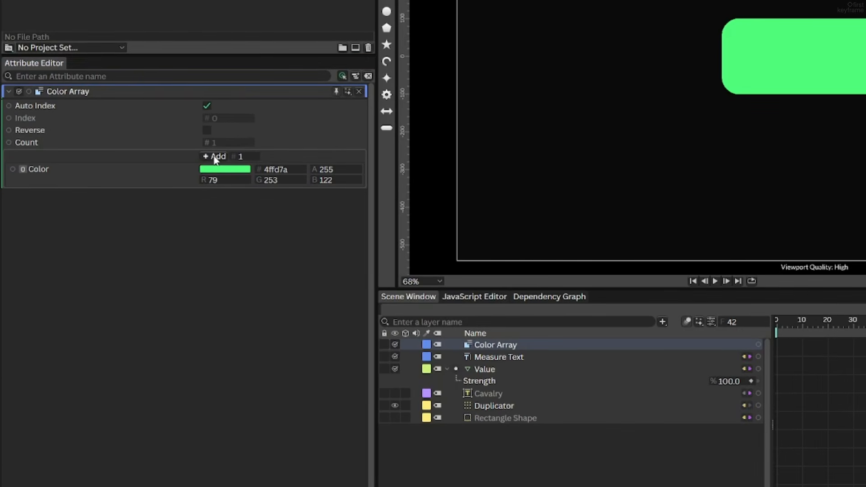
pyautogui.click(132, 244)
pyautogui.click(216, 161)
pyautogui.click(215, 161)
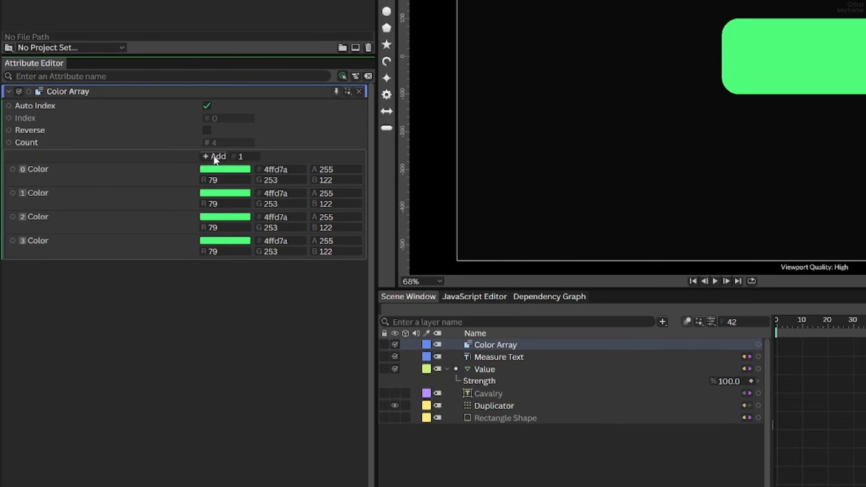
pyautogui.click(216, 161)
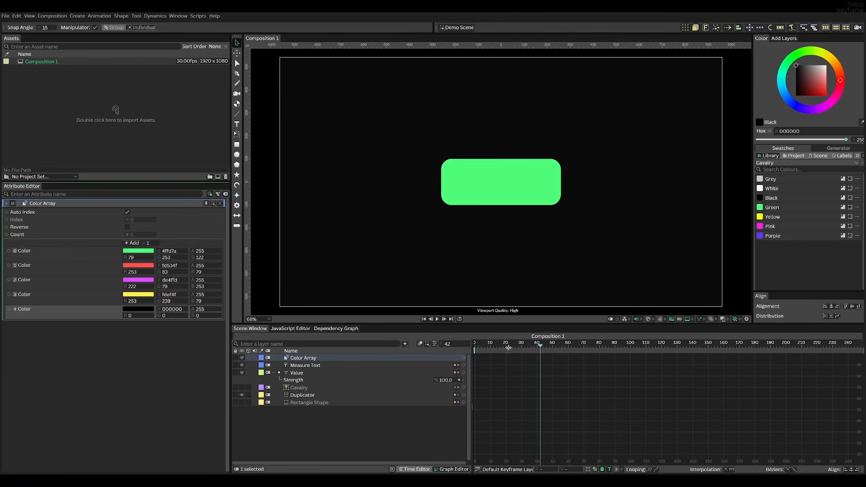
pyautogui.moveTo(829, 325); pyautogui.dragTo(758, 323)
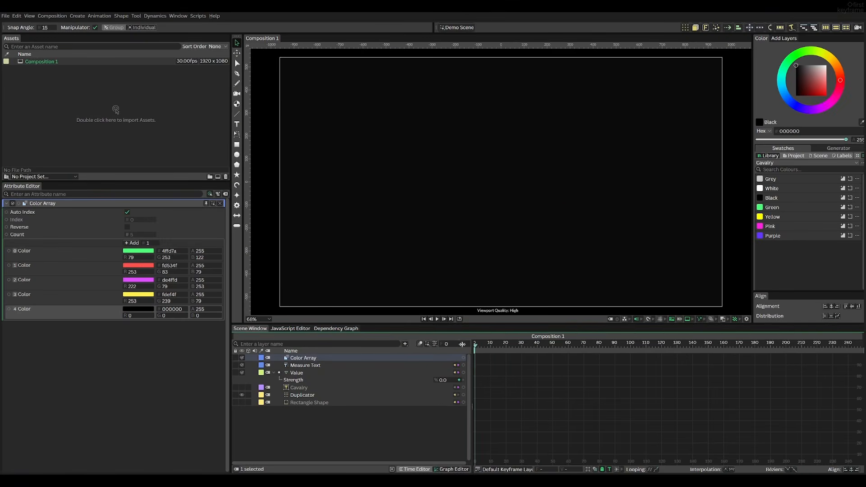
pyautogui.press('space')
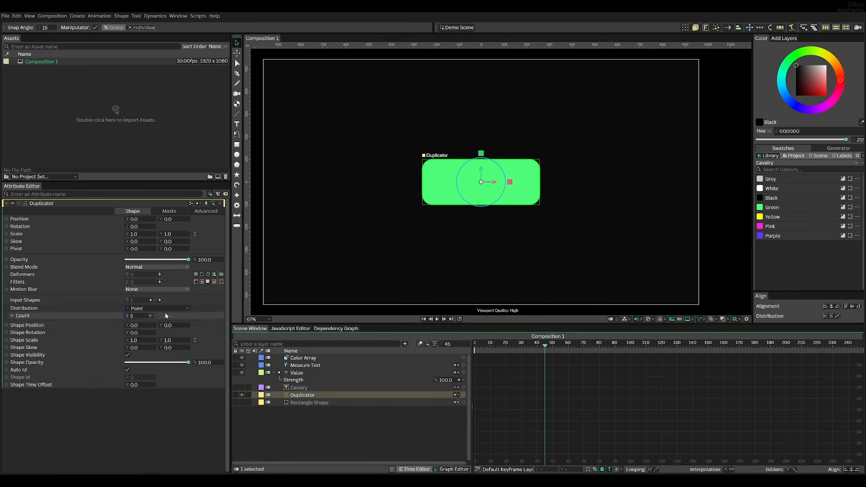
# Try a Linear distribution on the Duplicator while scrubbing the timeline, and undo the change
pyautogui.click(135, 308)
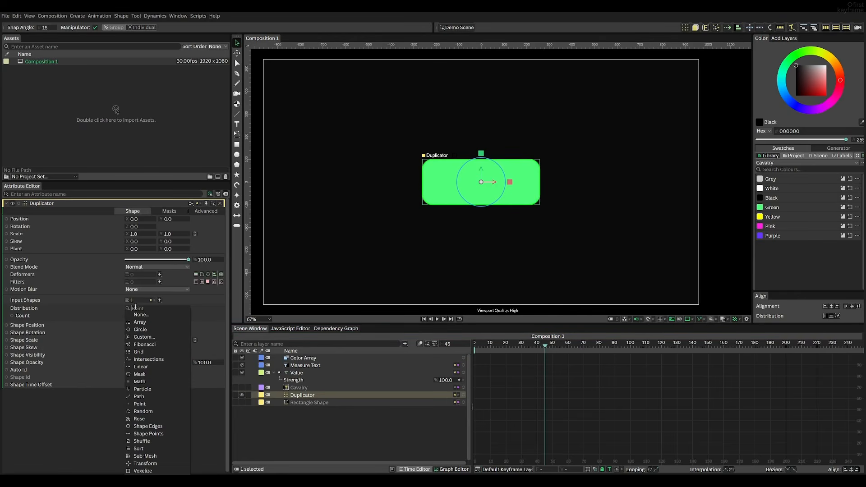
pyautogui.click(140, 368)
pyautogui.moveTo(174, 323); pyautogui.dragTo(543, 347)
pyautogui.moveTo(641, 355); pyautogui.dragTo(536, 348)
pyautogui.hotkey('ctrl', 'z')
pyautogui.hotkey('ctrl', 'z')
# Connect the Color Array to the Rectangle Shape's fill color and preview the Duplicator's animation from frame 0
pyautogui.click(301, 358)
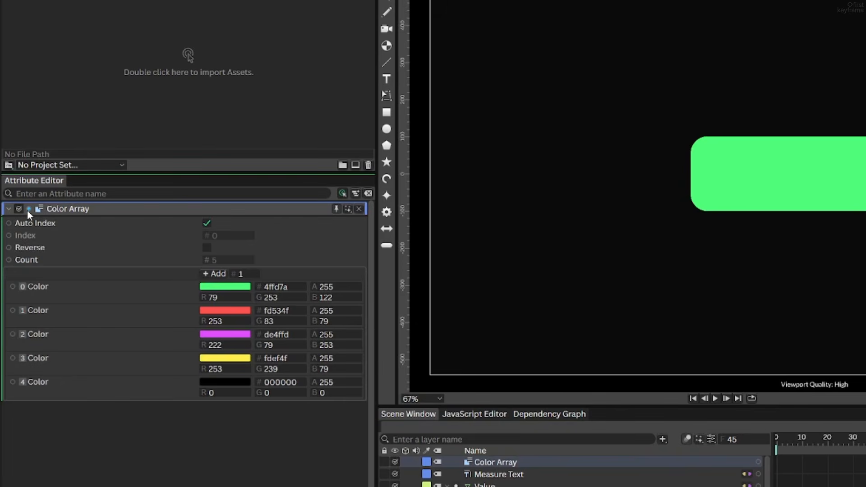
pyautogui.moveTo(20, 204); pyautogui.dragTo(383, 475)
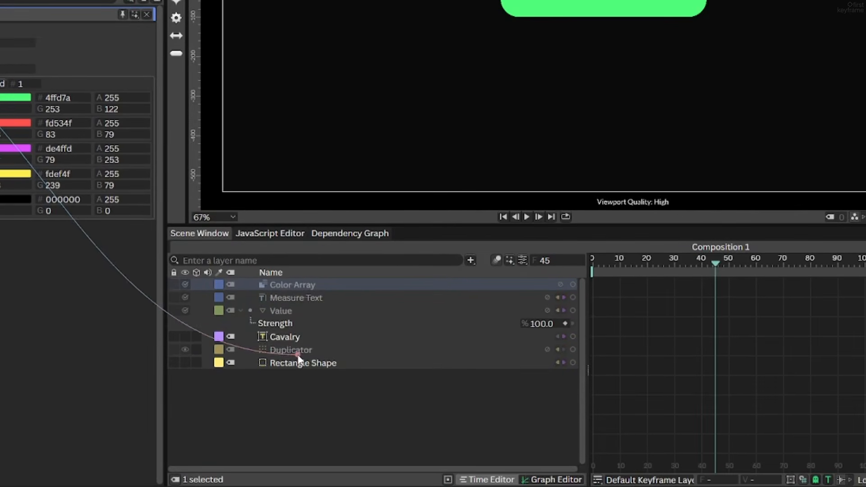
pyautogui.moveTo(298, 358)
pyautogui.mouseDown()
pyautogui.moveTo(293, 347)
pyautogui.moveTo(298, 364)
pyautogui.mouseUp()
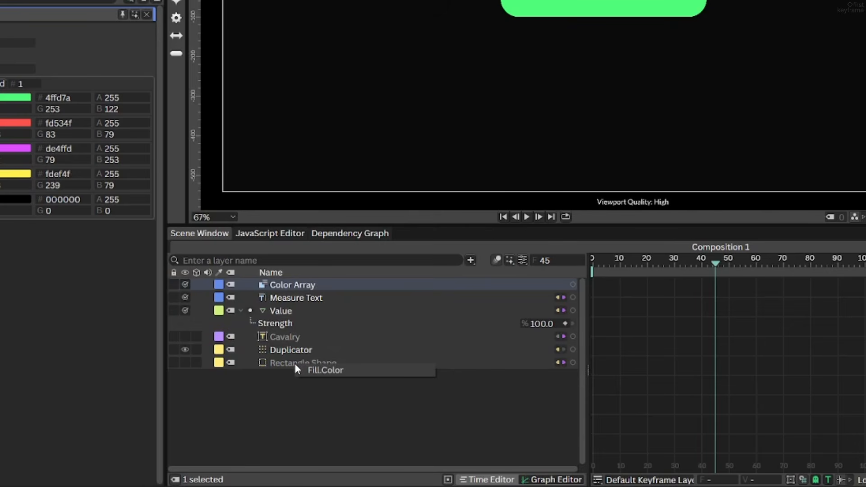
pyautogui.click(316, 370)
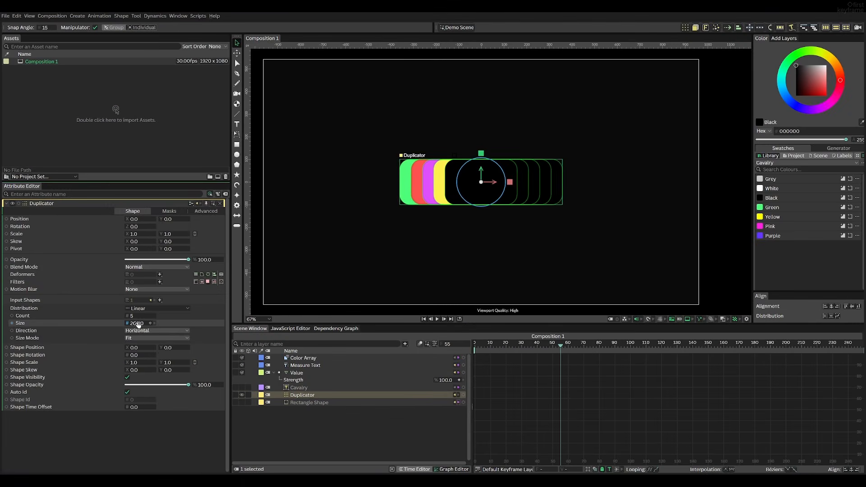
pyautogui.moveTo(138, 324); pyautogui.dragTo(593, 373)
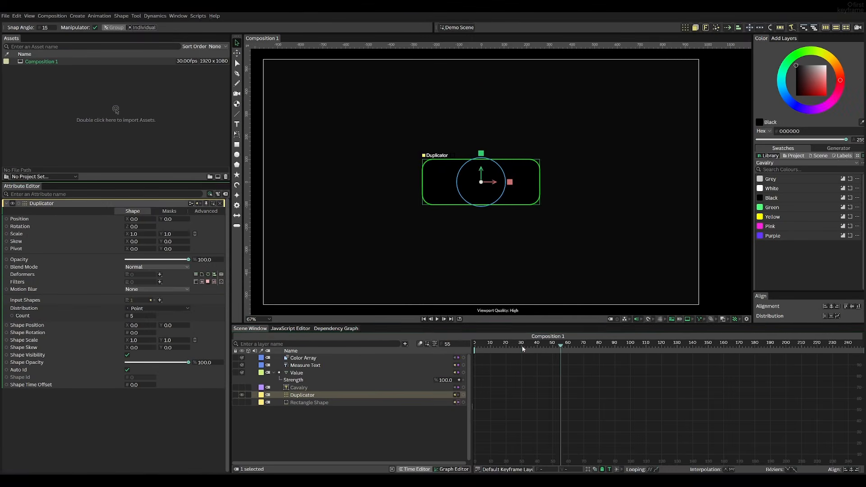
pyautogui.moveTo(852, 326); pyautogui.dragTo(737, 326)
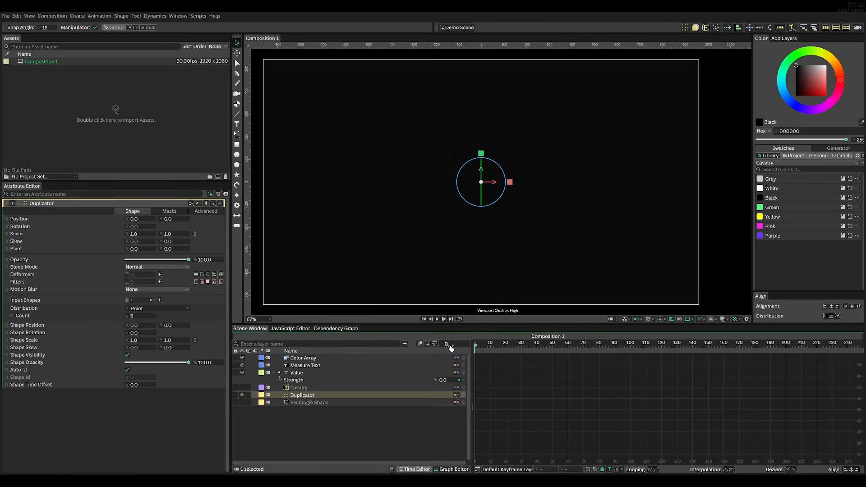
pyautogui.press('space')
pyautogui.press('space')
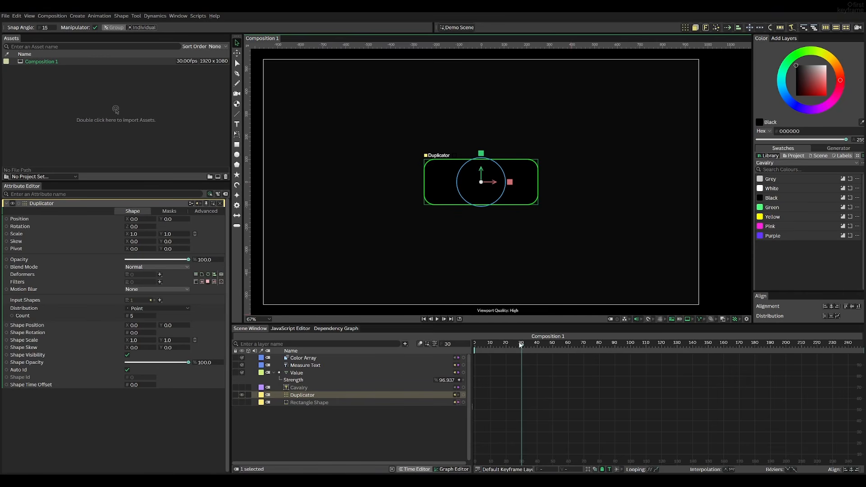
# Try a Shape Time Offset of 10 on the Duplicator, preview it from frame 0, and reset the offset to 0
pyautogui.moveTo(519, 344); pyautogui.dragTo(472, 347)
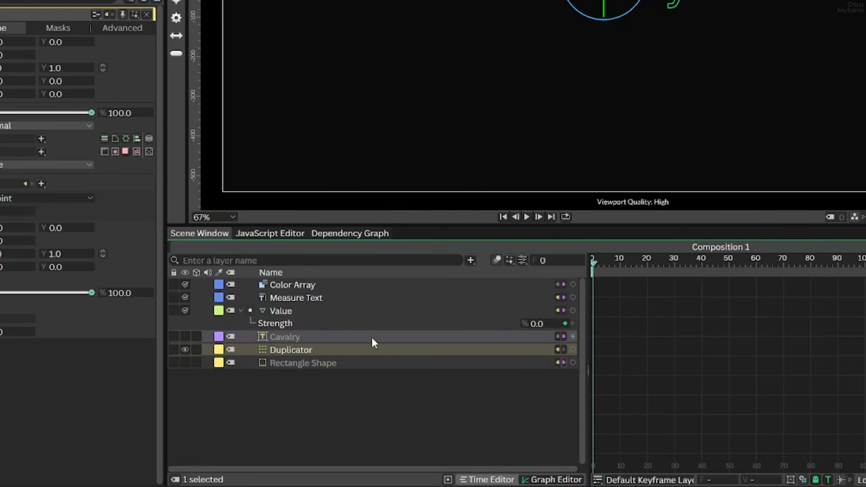
pyautogui.press('space')
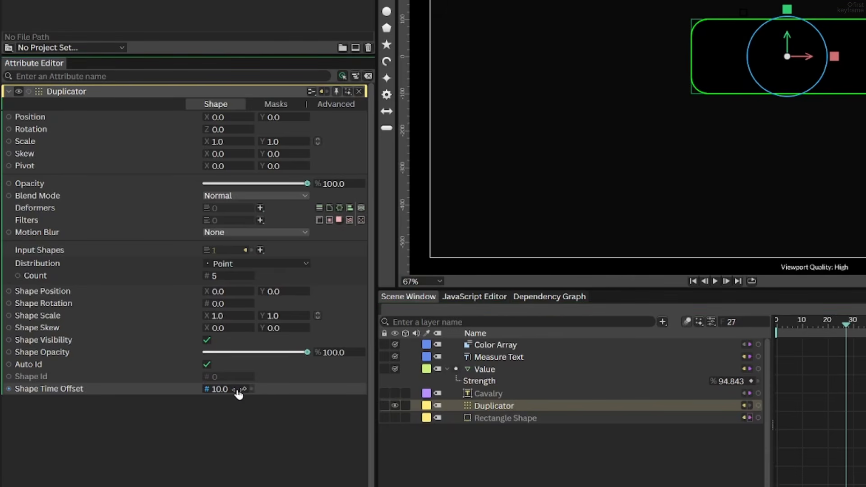
pyautogui.moveTo(800, 324); pyautogui.dragTo(774, 325)
pyautogui.press('space')
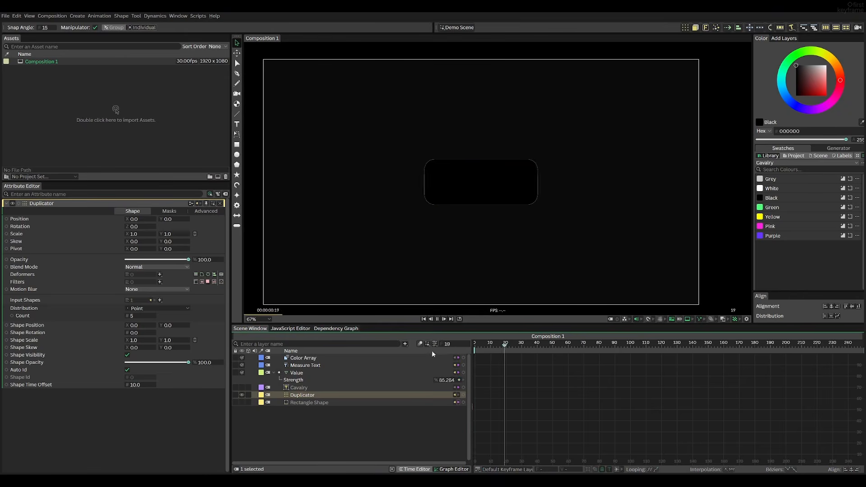
pyautogui.press('space')
pyautogui.doubleClick(135, 385)
pyautogui.write('0')
pyautogui.press('Return')
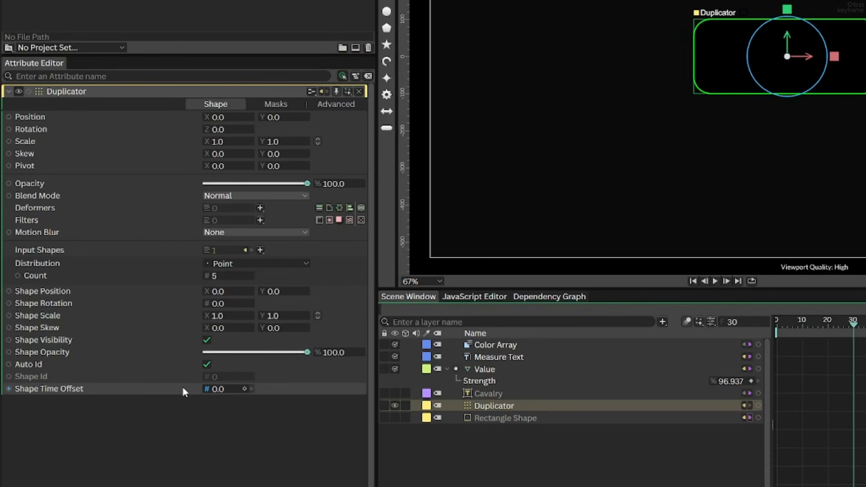
# Add a Stagger behaviour to the Duplicator's Shape Time Offset and play the animation from frame 0
pyautogui.rightClick(183, 387)
pyautogui.moveTo(245, 282)
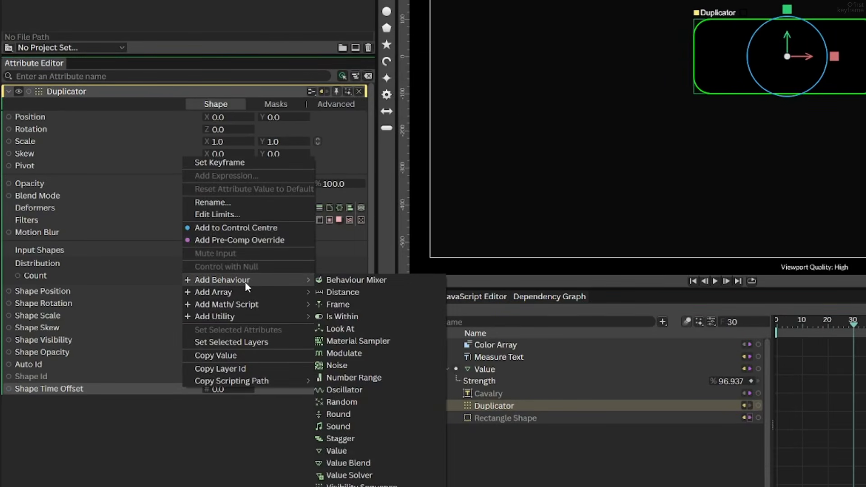
pyautogui.click(358, 437)
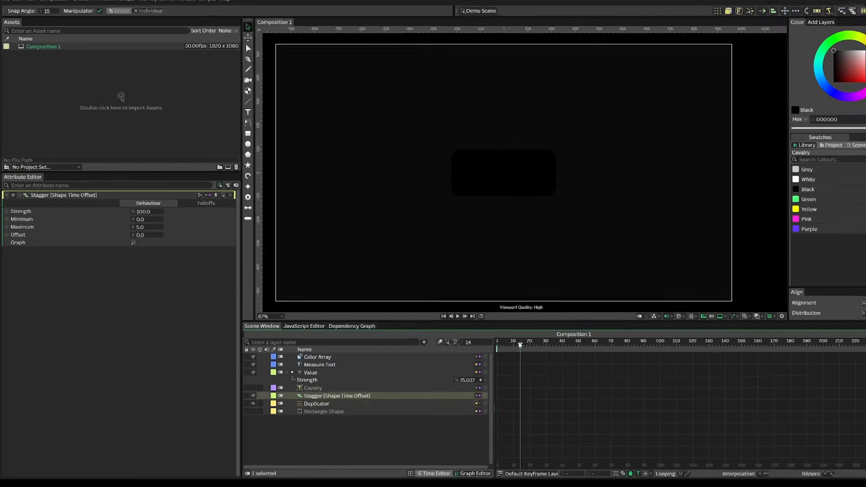
pyautogui.moveTo(812, 326); pyautogui.dragTo(728, 332)
pyautogui.press('space')
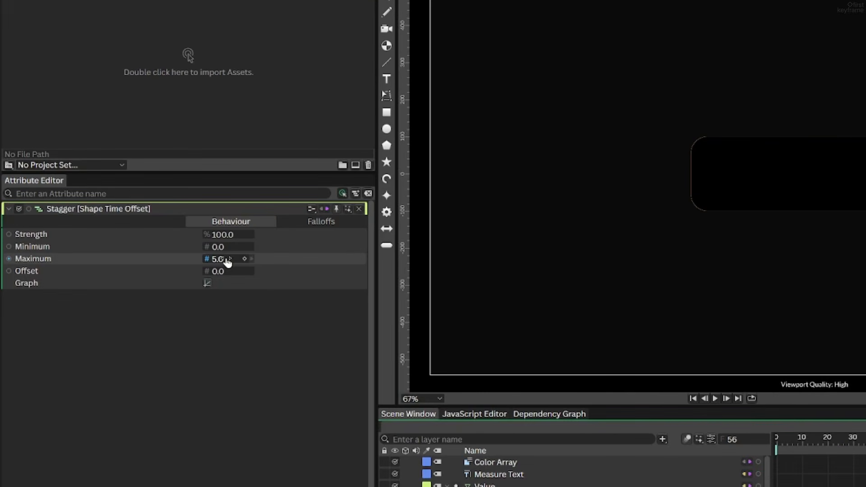
# Set the Stagger's Maximum to -10 and preview the offset duplicates from frame 0
pyautogui.click(228, 261)
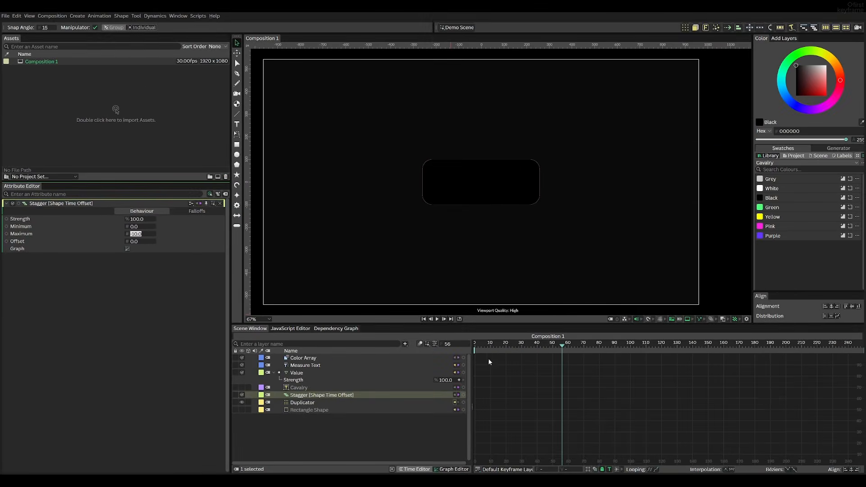
pyautogui.moveTo(789, 444); pyautogui.dragTo(773, 442)
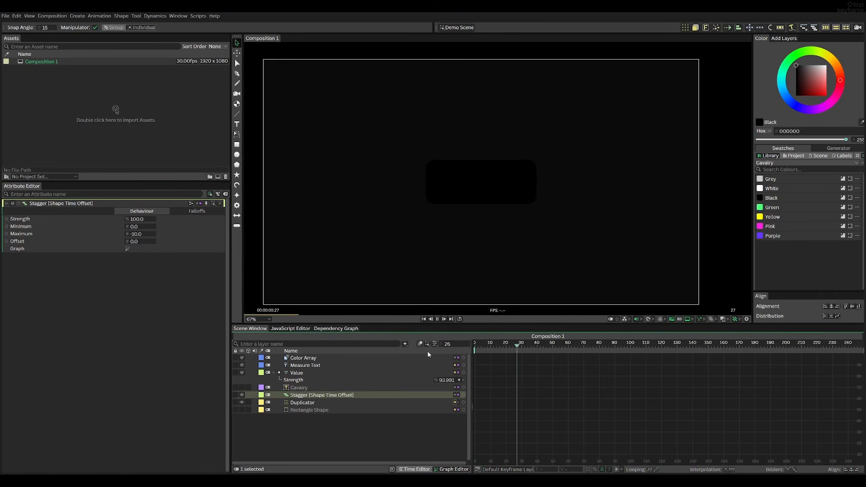
pyautogui.click(511, 347)
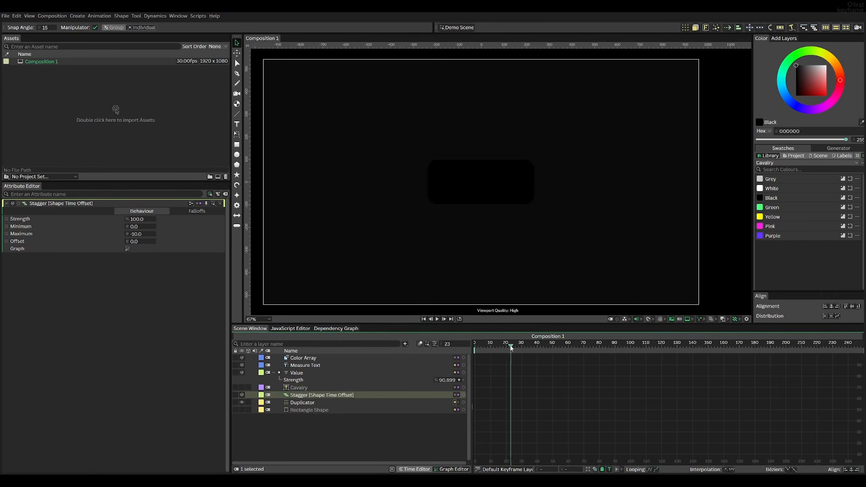
# Try a Shape Rotation of 10 and an added deformer on the Duplicator, and undo the changes
pyautogui.click(355, 403)
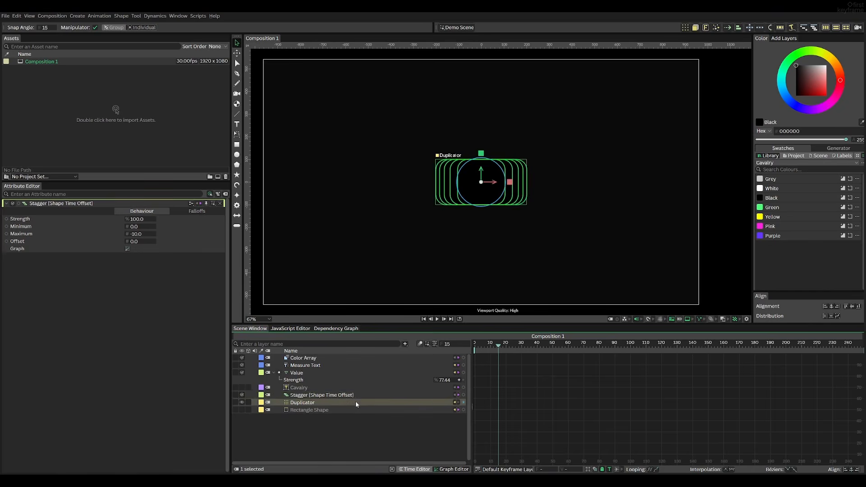
pyautogui.moveTo(496, 347); pyautogui.dragTo(491, 345)
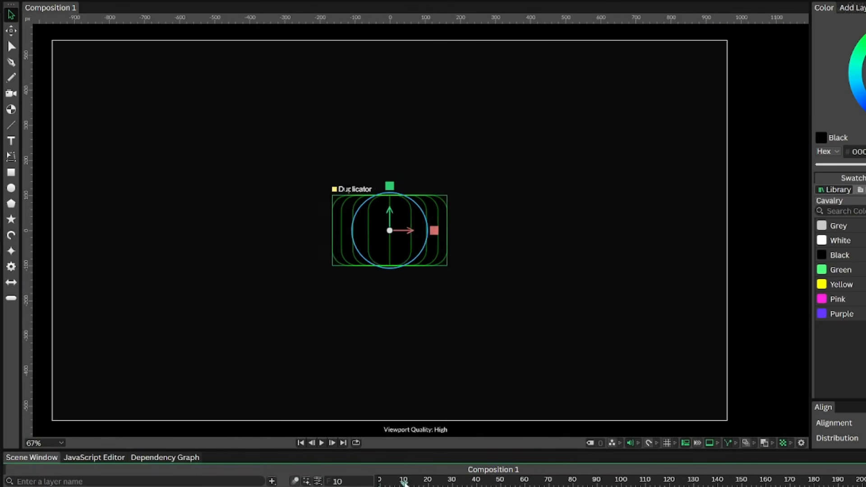
pyautogui.moveTo(404, 483); pyautogui.dragTo(478, 484)
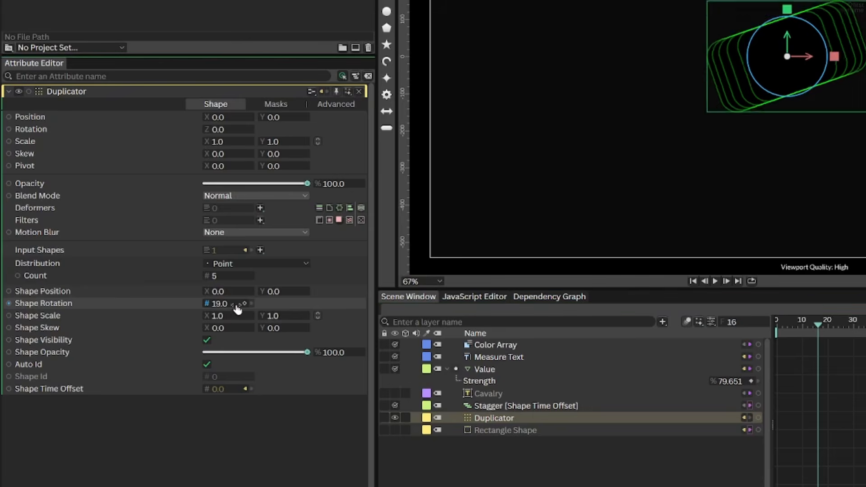
pyautogui.moveTo(228, 305); pyautogui.dragTo(232, 315)
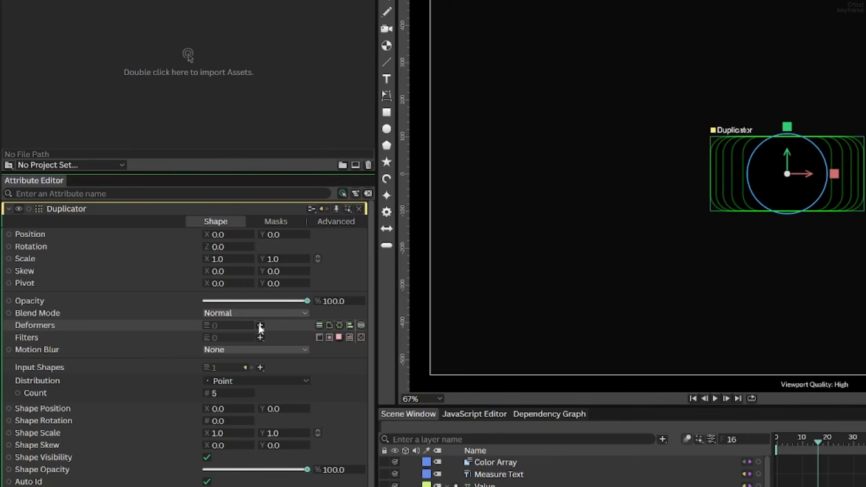
pyautogui.click(260, 325)
pyautogui.click(291, 118)
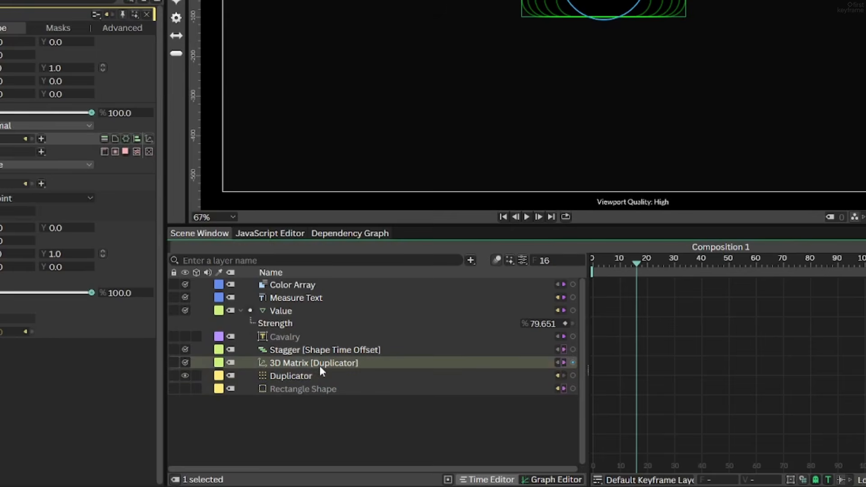
pyautogui.click(320, 366)
pyautogui.moveTo(233, 272); pyautogui.dragTo(367, 279)
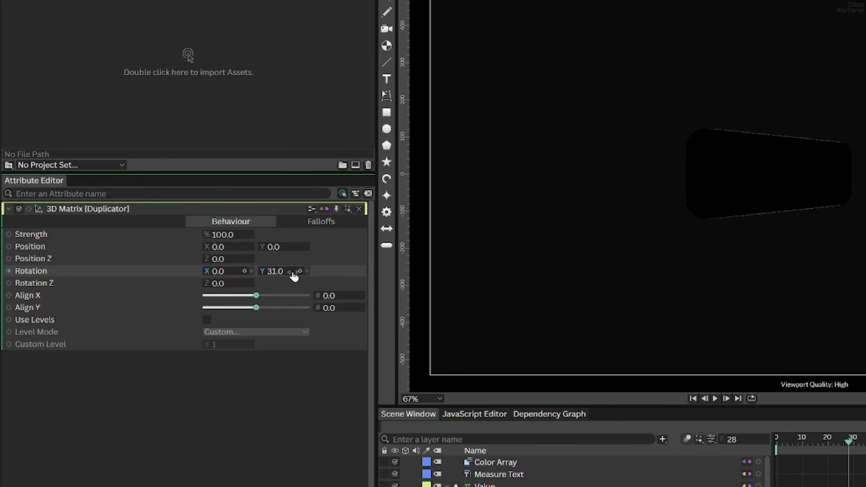
pyautogui.hotkey('ctrl', 'z')
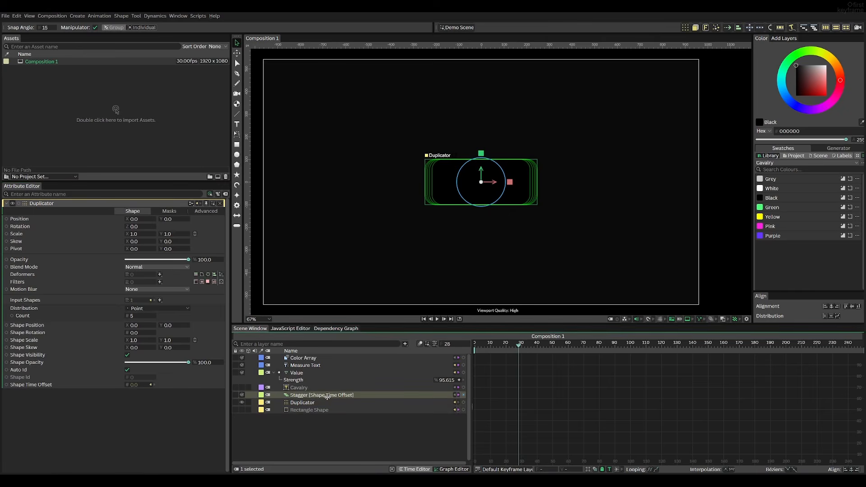
# Flip the Stagger's graph horizontally so it descends, and play the animation from frame 0
pyautogui.click(327, 397)
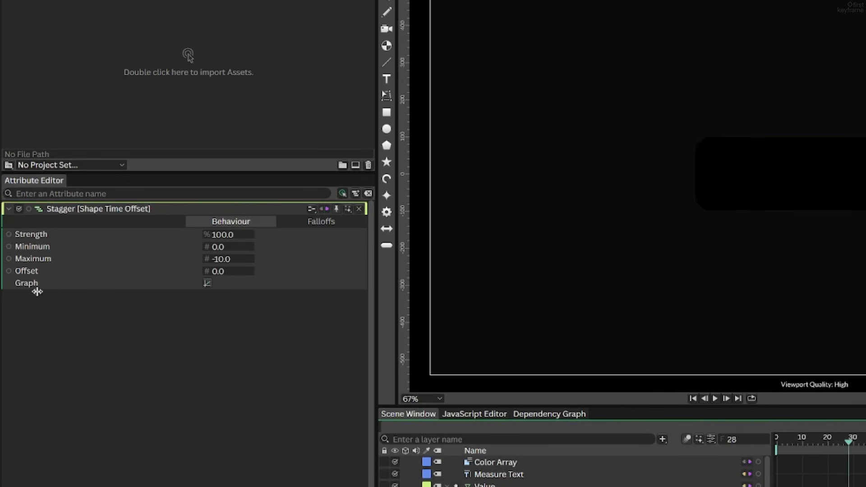
pyautogui.click(207, 283)
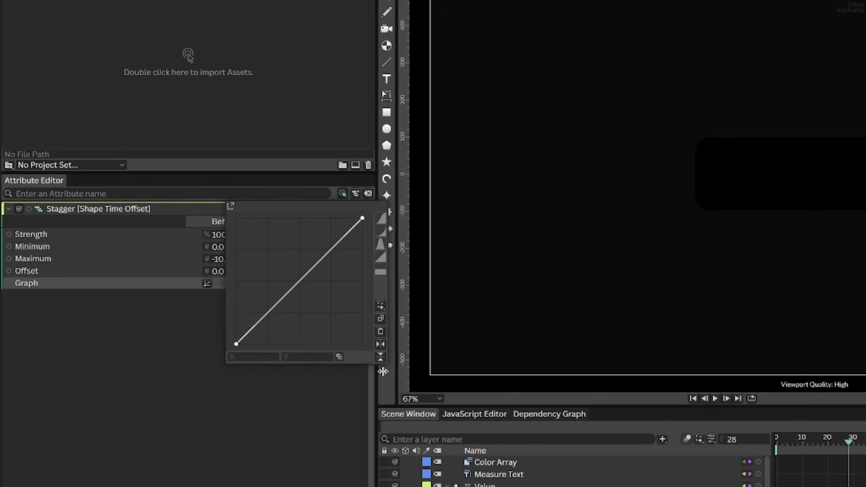
pyautogui.click(382, 345)
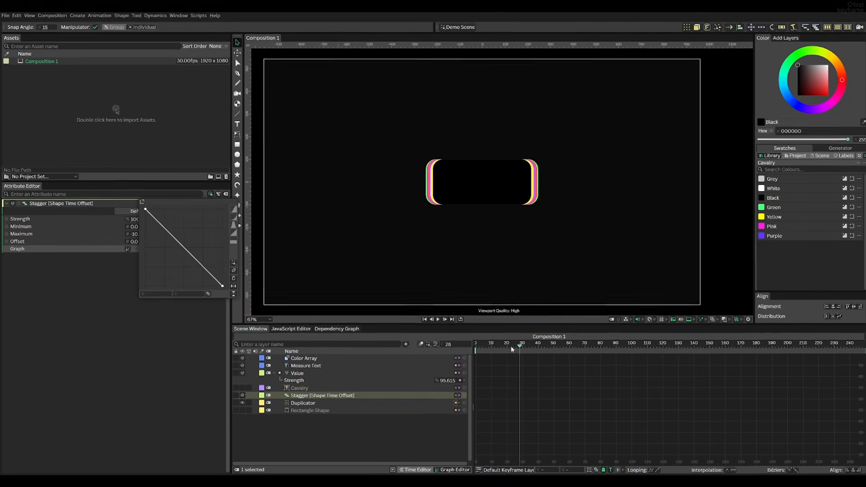
pyautogui.moveTo(837, 443); pyautogui.dragTo(776, 444)
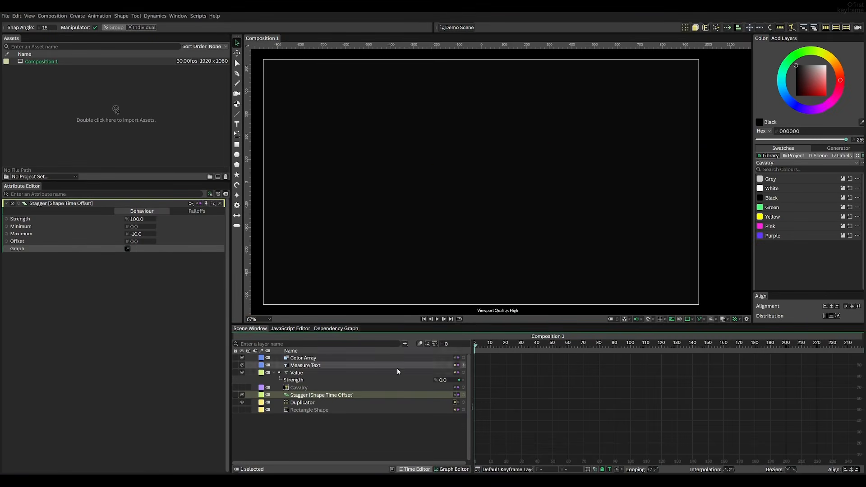
pyautogui.press('space')
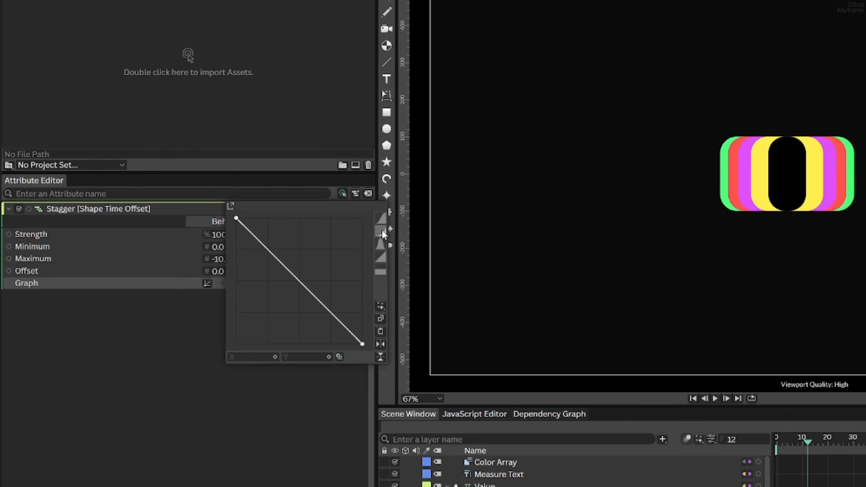
# Reshape the Stagger's graph into a curved descent that starts gently and ends steeply, and preview the animation from frame 0
pyautogui.click(382, 230)
pyautogui.click(381, 345)
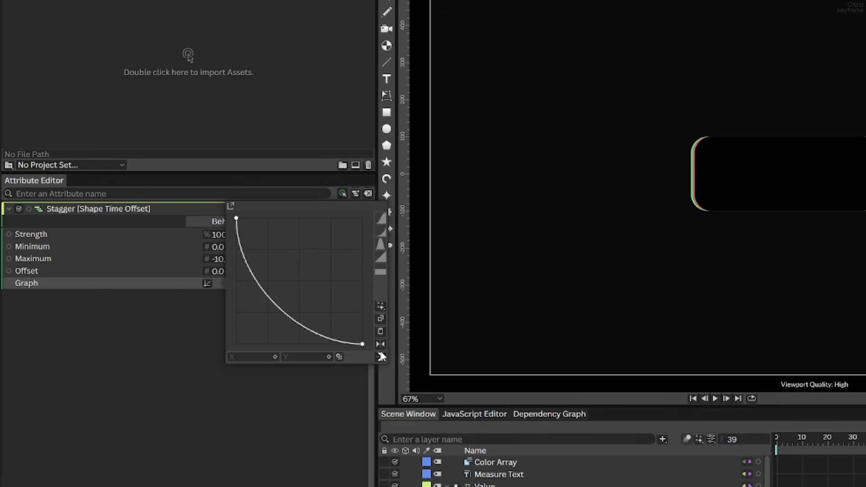
pyautogui.click(382, 357)
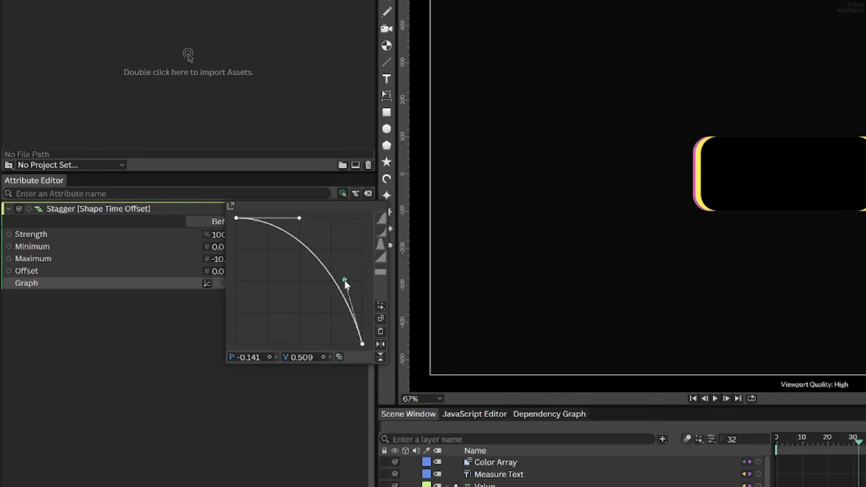
pyautogui.moveTo(298, 220); pyautogui.dragTo(297, 232)
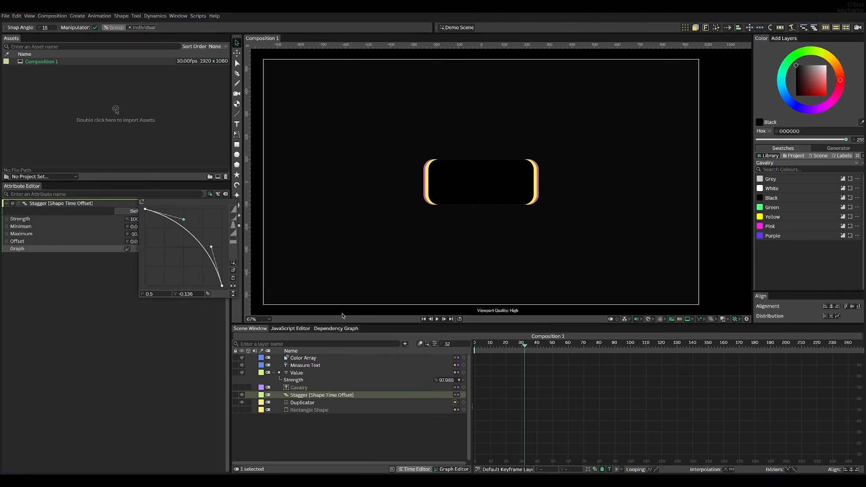
pyautogui.moveTo(648, 390); pyautogui.dragTo(605, 389)
pyautogui.press('space')
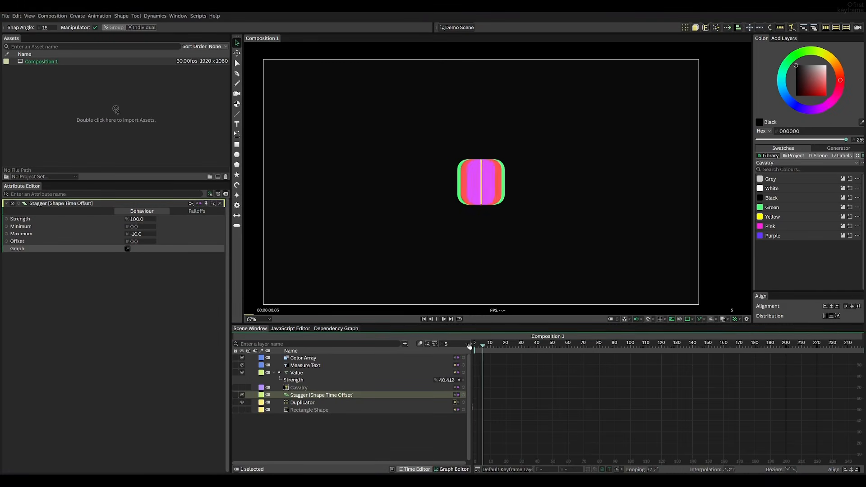
pyautogui.press('space')
pyautogui.moveTo(482, 346); pyautogui.dragTo(199, 326)
pyautogui.press('space')
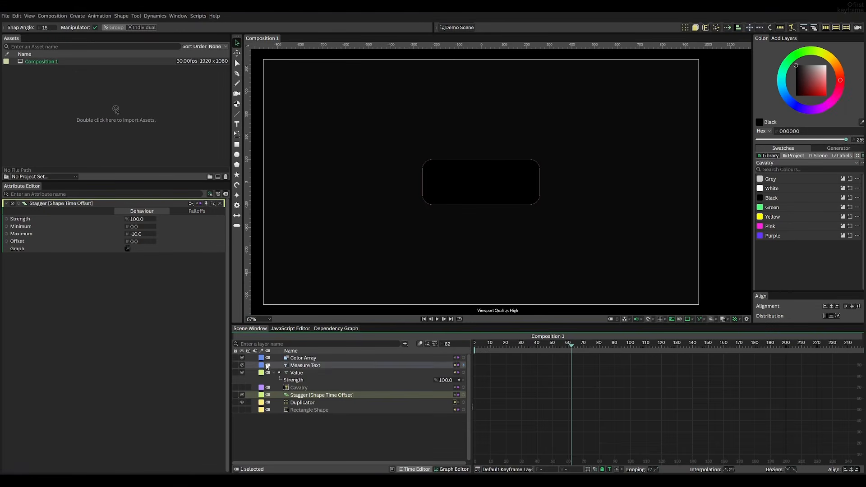
# Make the Cavalry text layer visible and play the animation from frame 0
pyautogui.click(242, 388)
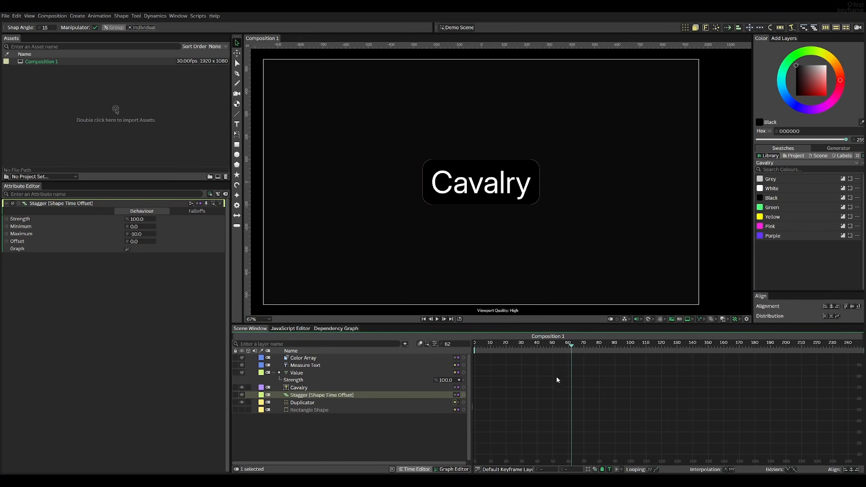
pyautogui.moveTo(534, 348); pyautogui.dragTo(448, 347)
pyautogui.press('space')
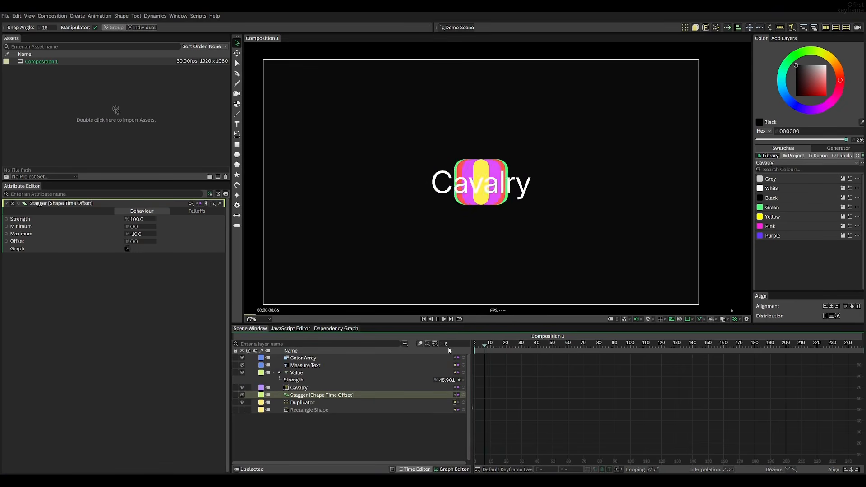
pyautogui.press('space')
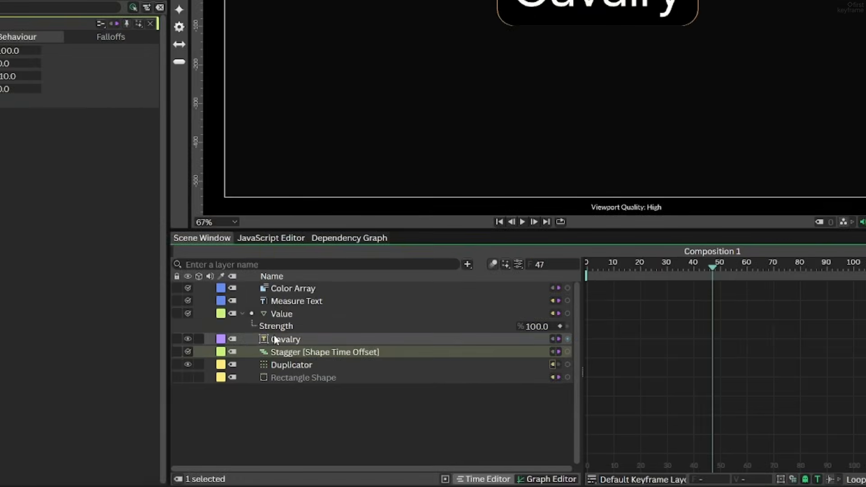
# Add the Rectangle Shape as a clipping mask on the Cavalry text and preview it from frame 0
pyautogui.click(288, 388)
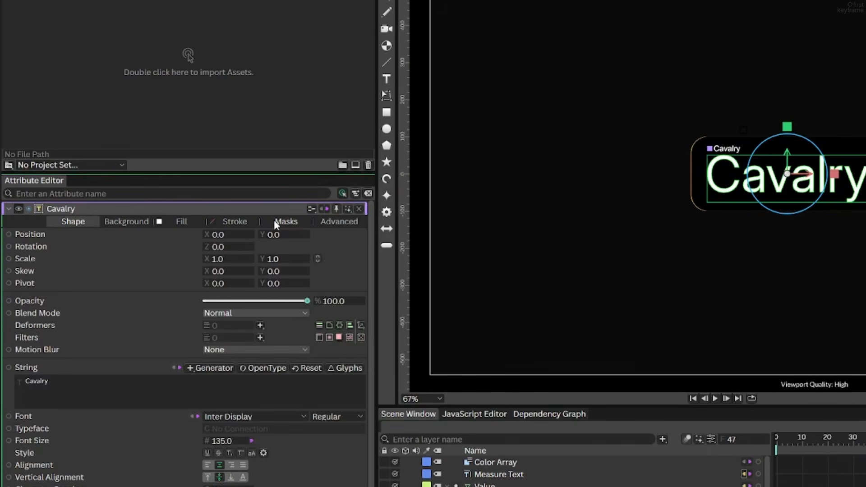
pyautogui.click(270, 206)
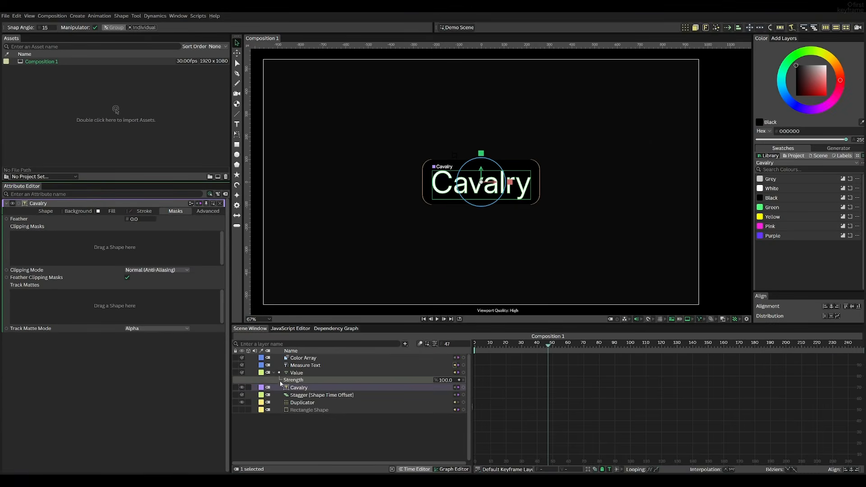
pyautogui.moveTo(303, 411); pyautogui.dragTo(126, 227)
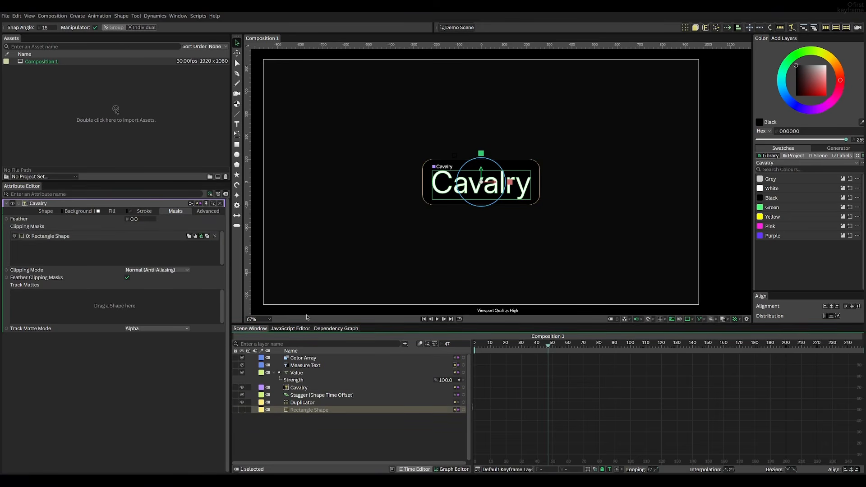
pyautogui.moveTo(547, 345); pyautogui.dragTo(470, 347)
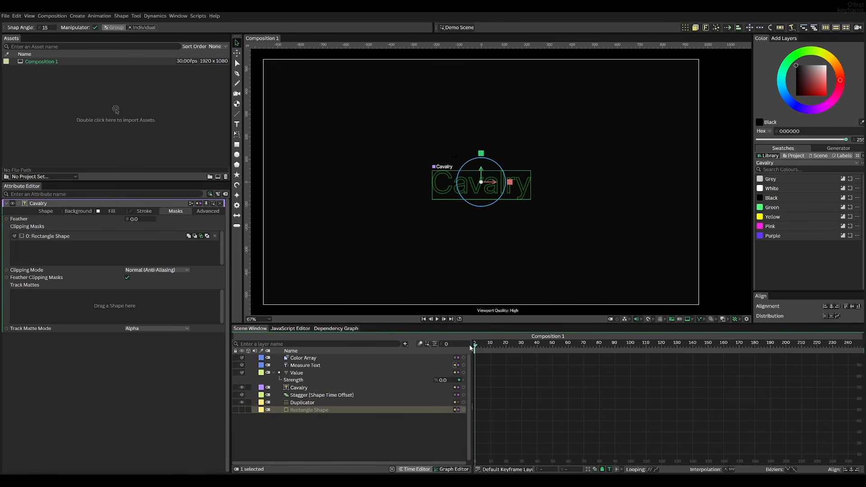
pyautogui.click(471, 254)
pyautogui.press('space')
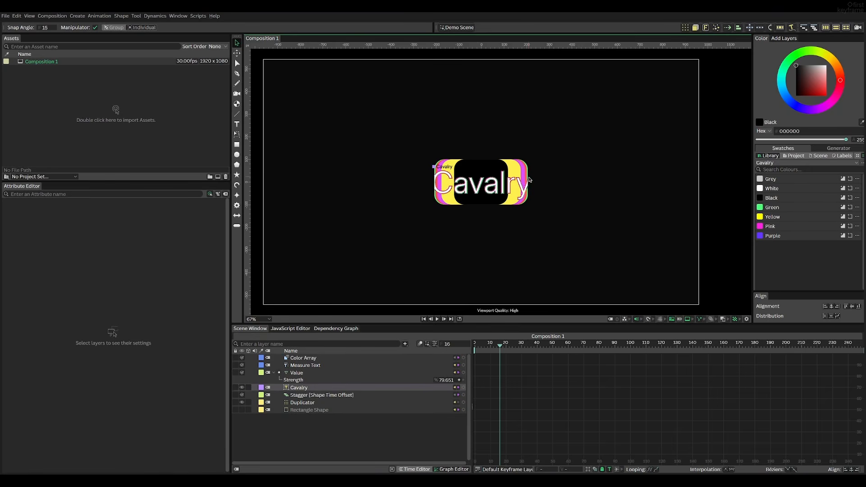
# Examine how the clipped text lines up with the Rectangle Shape and the colored duplicates around frame 16
pyautogui.click(344, 410)
pyautogui.click(491, 347)
pyautogui.moveTo(492, 346)
pyautogui.mouseDown()
pyautogui.moveTo(475, 346)
pyautogui.moveTo(529, 346)
pyautogui.moveTo(501, 345)
pyautogui.mouseUp()
pyautogui.scroll(2, 447, 173)
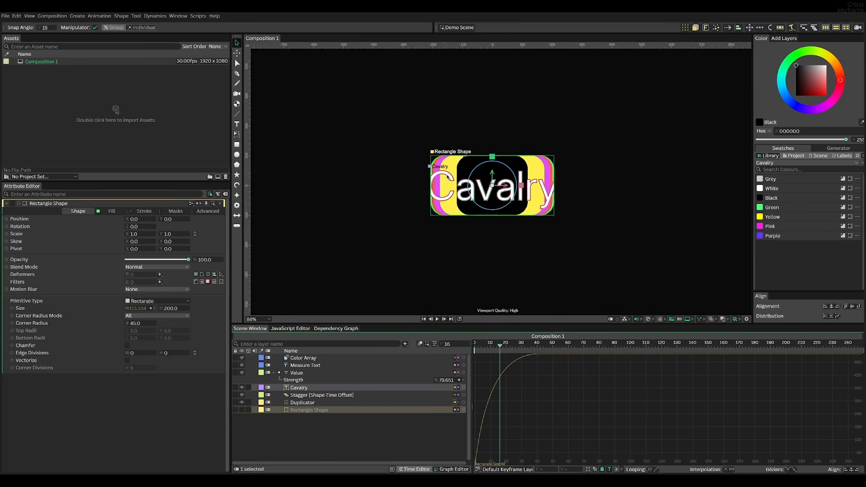
pyautogui.scroll(10, 446, 175)
pyautogui.scroll(-5, 444, 184)
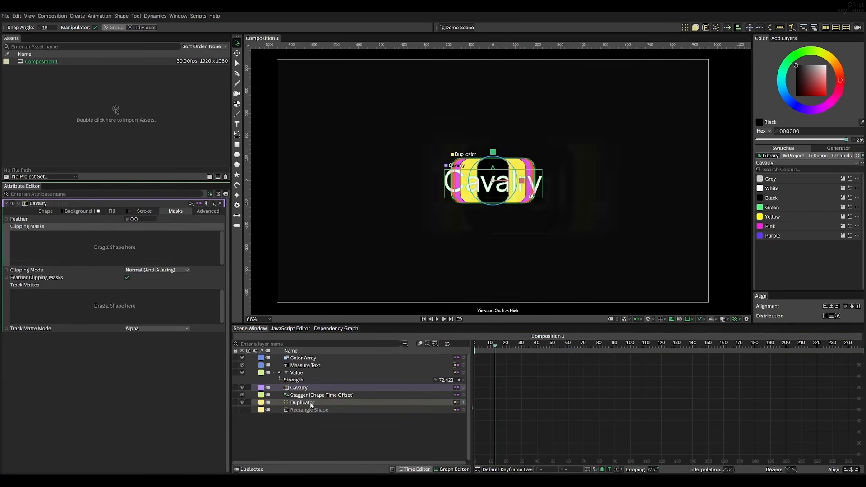
# Try the Duplicator as the Cavalry text's clipping mask, make the Duplicator visible, and scrub the timeline
pyautogui.moveTo(311, 406); pyautogui.dragTo(128, 227)
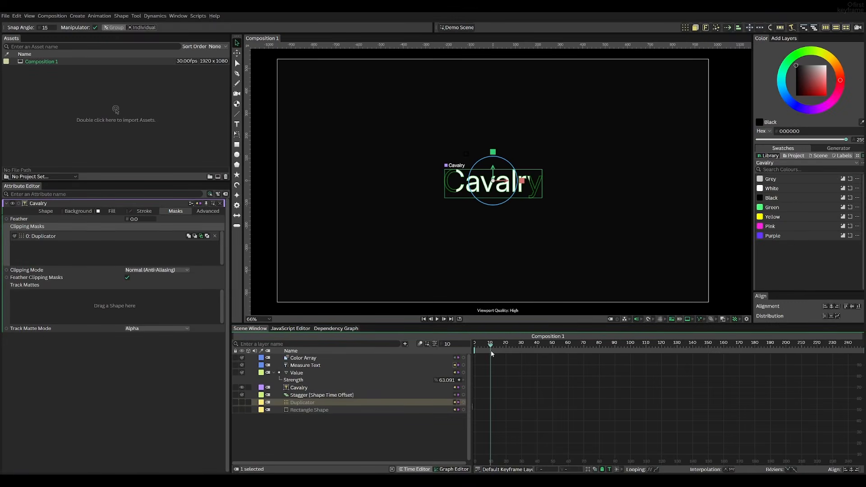
pyautogui.click(242, 402)
pyautogui.moveTo(491, 351)
pyautogui.mouseDown()
pyautogui.moveTo(467, 353)
pyautogui.moveTo(498, 346)
pyautogui.mouseUp()
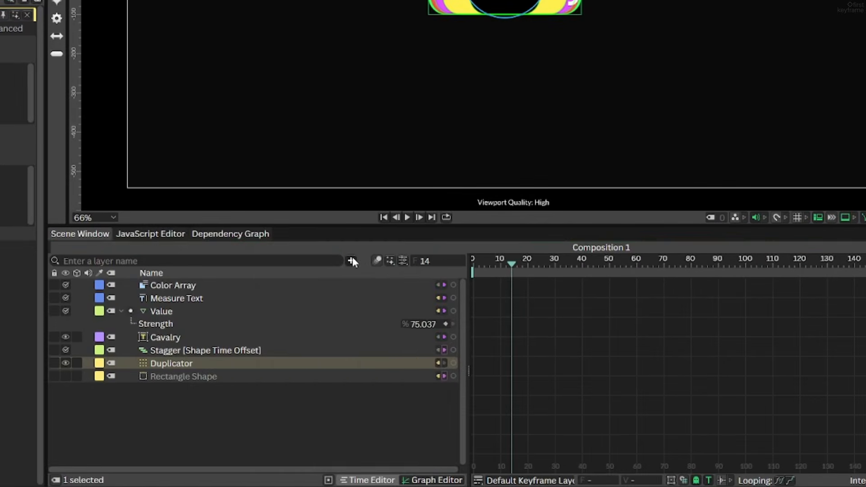
# Search the layer library for sub-mesh and add an Extract Sub-Meshes shape to the scene
pyautogui.click(406, 344)
pyautogui.write('sub-mesh')
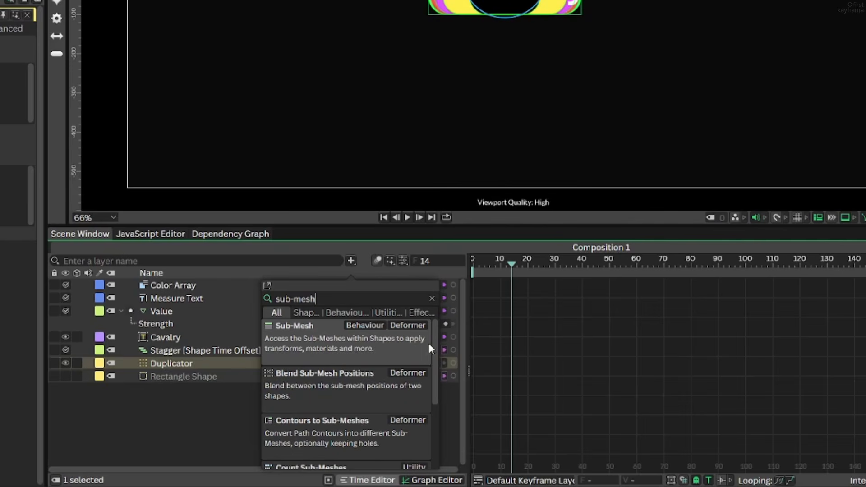
pyautogui.moveTo(438, 350); pyautogui.dragTo(431, 410)
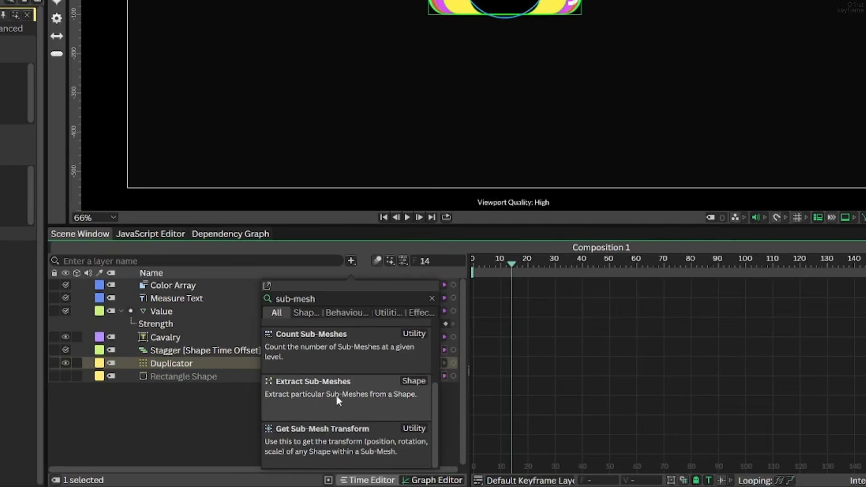
pyautogui.click(354, 394)
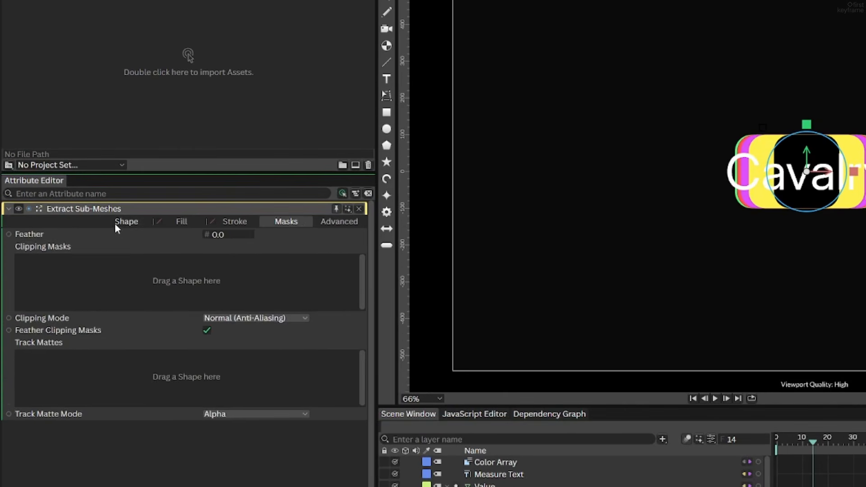
# Connect the Duplicator as the Input Shape of the Extract Sub-Meshes layer
pyautogui.click(72, 211)
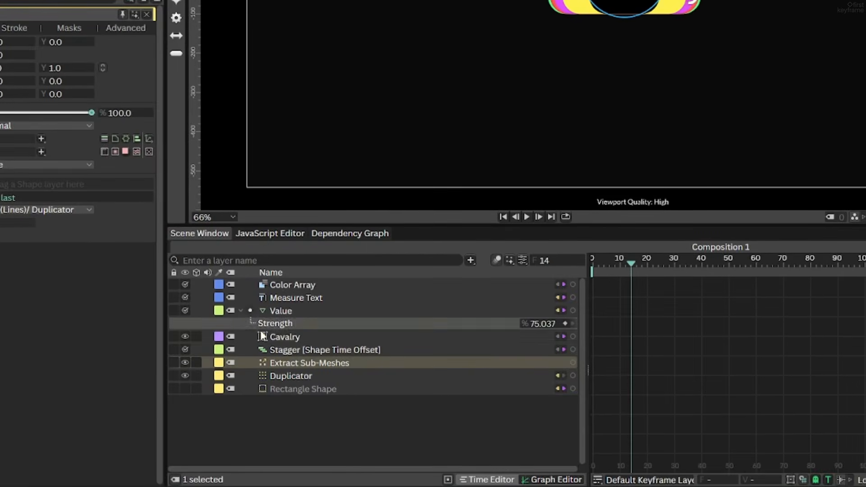
pyautogui.moveTo(553, 486); pyautogui.dragTo(543, 486)
pyautogui.moveTo(343, 371); pyautogui.dragTo(32, 184)
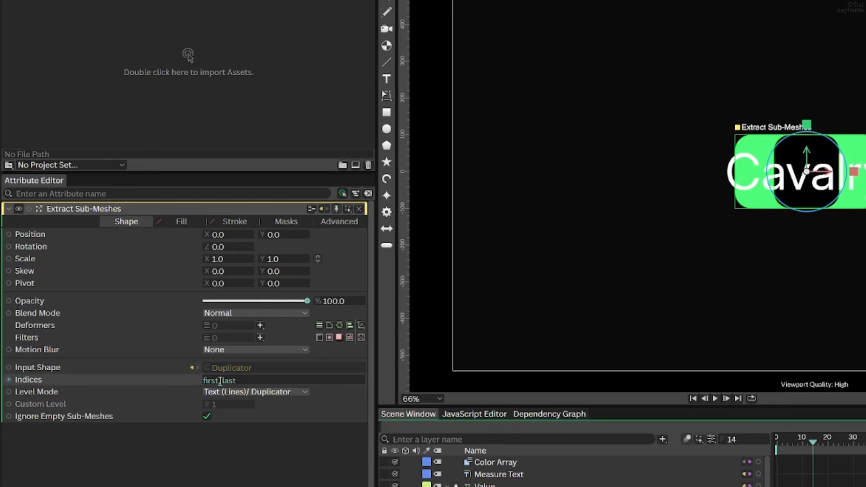
# Set the Extract Sub-Meshes Indices to last and scrub to frame 22 to check the extracted shape
pyautogui.moveTo(222, 383); pyautogui.dragTo(166, 379)
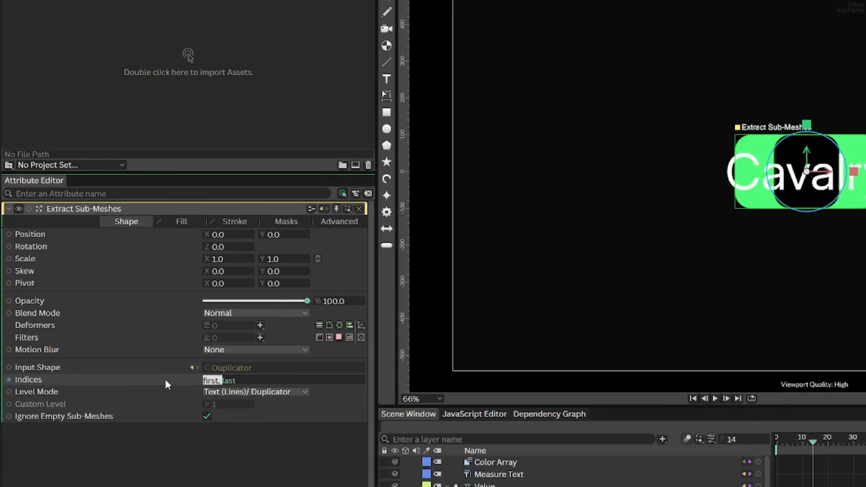
pyautogui.press('BackSpace')
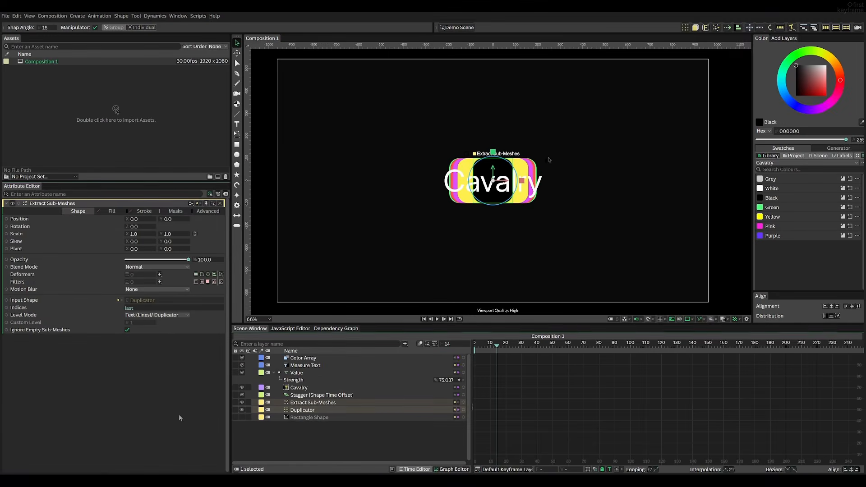
pyautogui.scroll(5, 830, 135)
pyautogui.moveTo(502, 347)
pyautogui.mouseDown()
pyautogui.moveTo(474, 347)
pyautogui.moveTo(509, 347)
pyautogui.mouseUp()
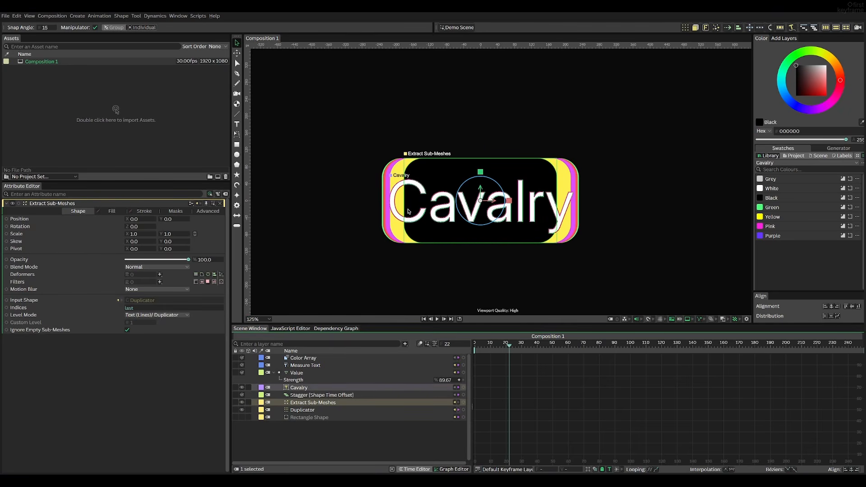
# Add Extract Sub-Meshes as a clipping mask on the Cavalry text
pyautogui.click(298, 388)
pyautogui.click(175, 212)
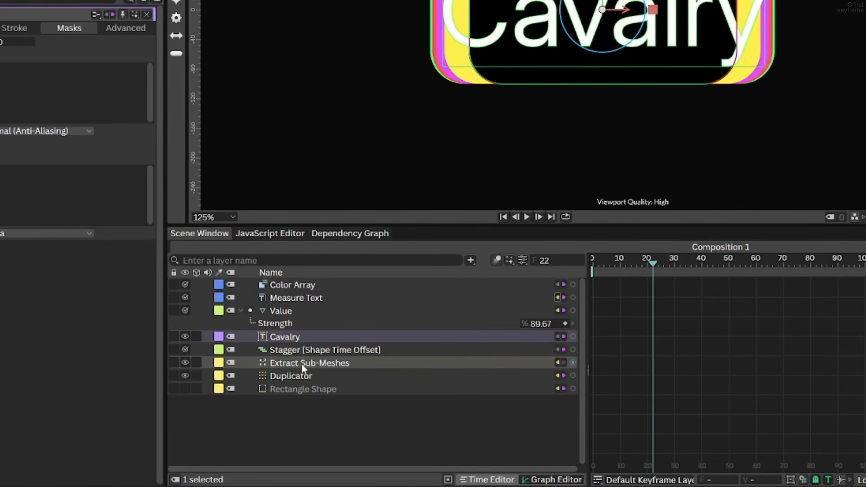
pyautogui.moveTo(301, 364); pyautogui.dragTo(63, 86)
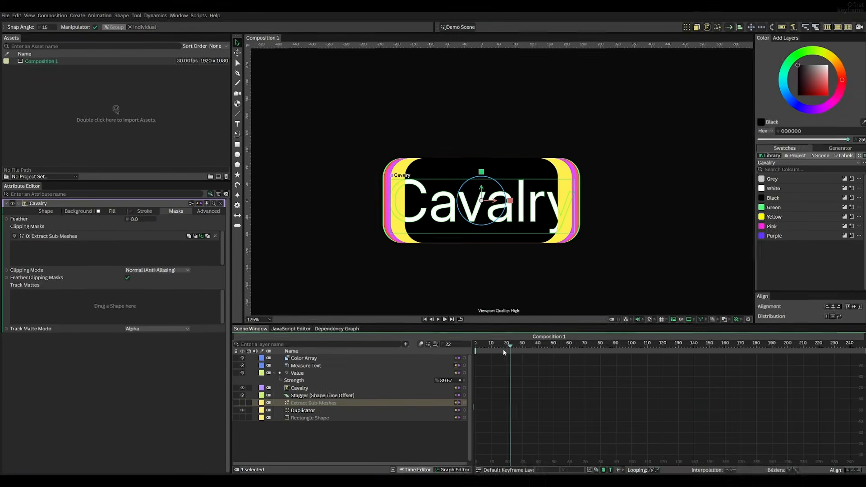
# Rewind to frame 0, deselect everything and play the masked text reveal
pyautogui.scroll(-10, 470, 244)
pyautogui.moveTo(470, 243); pyautogui.dragTo(487, 221)
pyautogui.scroll(2, 487, 232)
pyautogui.scroll(-1, 488, 230)
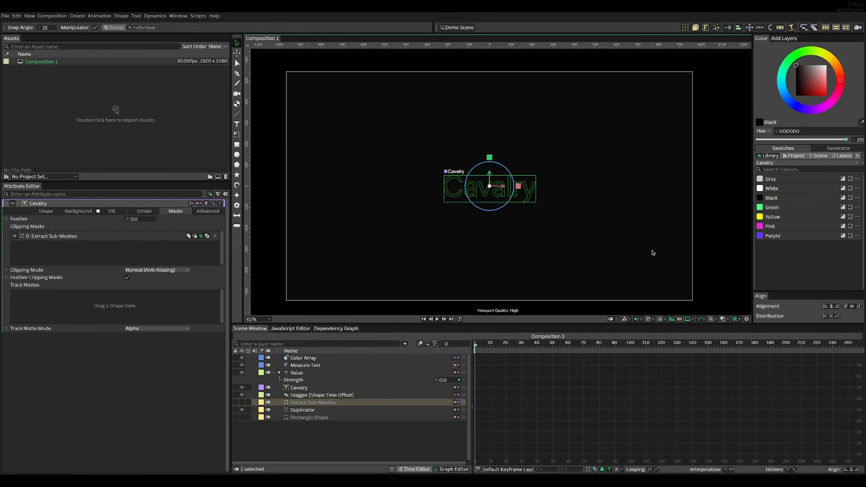
pyautogui.click(715, 252)
pyautogui.press('space')
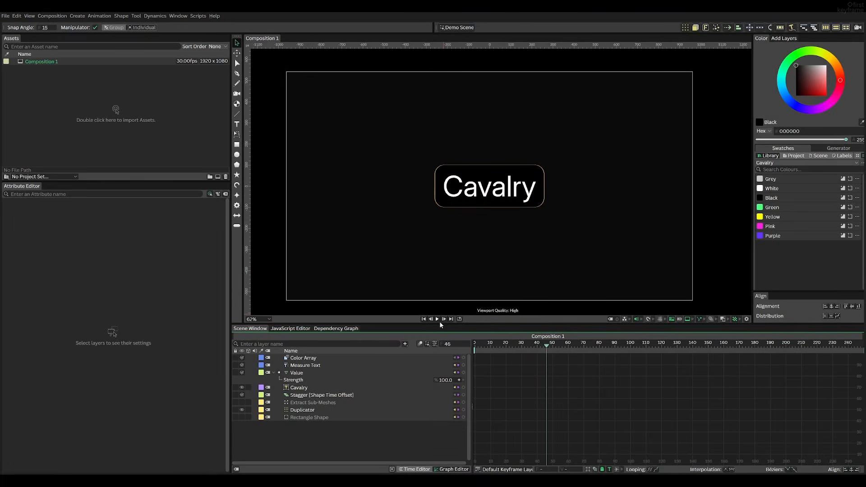
# Change the Cavalry text string to Ripple Animation and play the animation
pyautogui.click(301, 390)
pyautogui.moveTo(84, 313); pyautogui.dragTo(16, 307)
pyautogui.write('Ripple Ani')
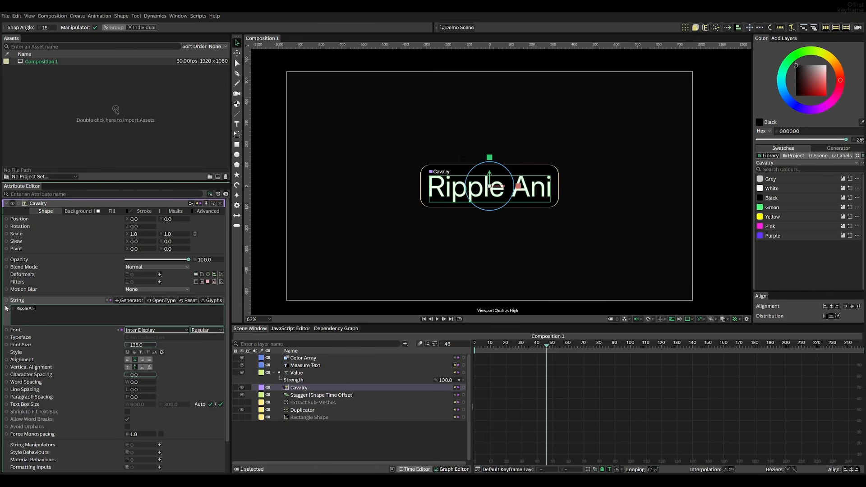
pyautogui.write('mation')
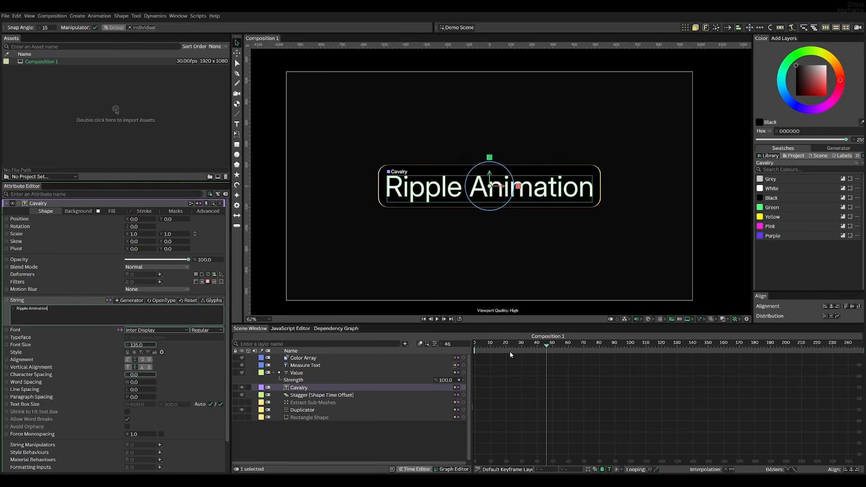
pyautogui.click(625, 249)
pyautogui.press('space')
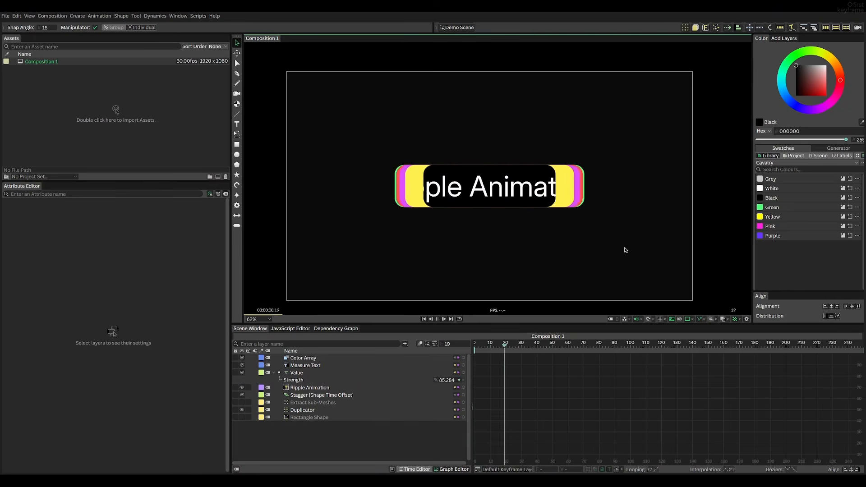
# Replay the Ripple Animation reveal from frame 0 and again from around frame 4
pyautogui.press('space')
pyautogui.moveTo(534, 343); pyautogui.dragTo(448, 346)
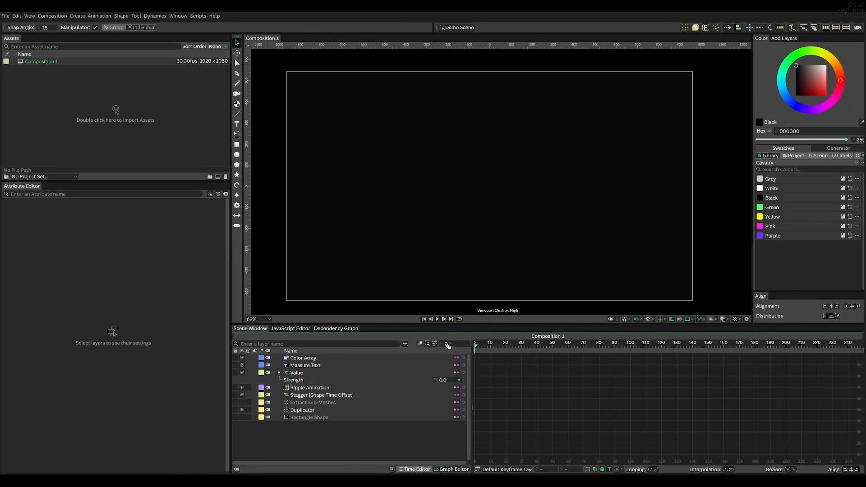
pyautogui.press('space')
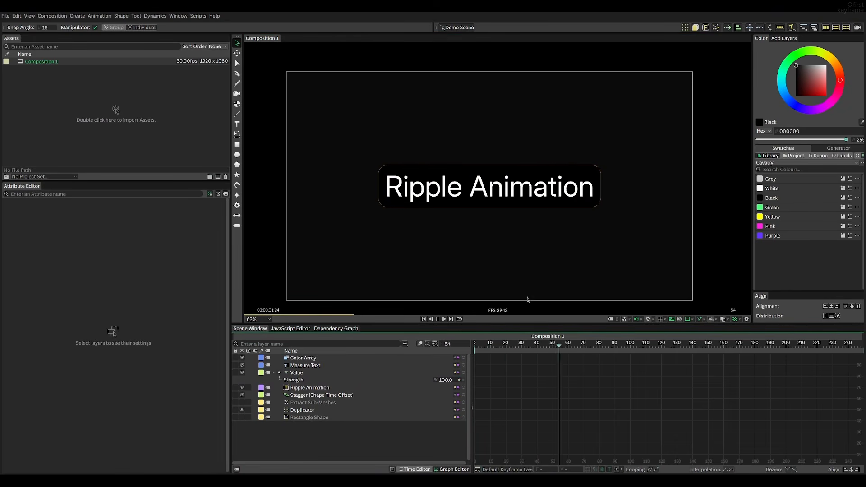
pyautogui.press('space')
pyautogui.moveTo(556, 348); pyautogui.dragTo(481, 351)
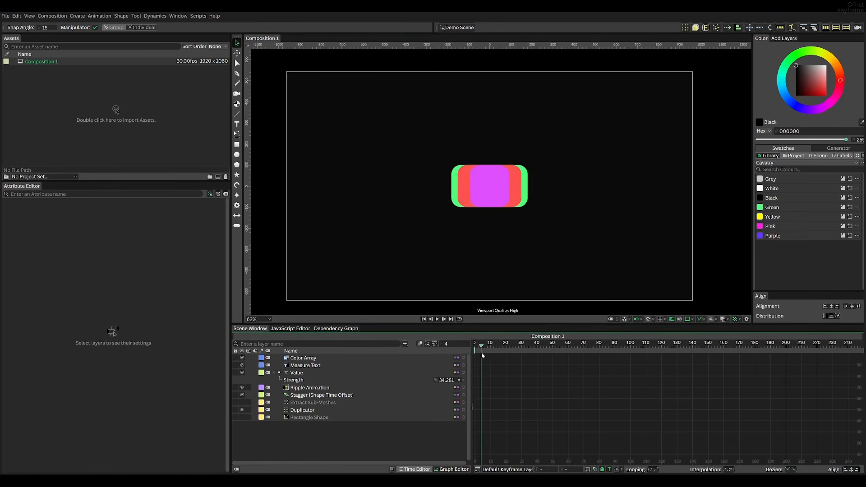
pyautogui.press('space')
pyautogui.press('space')
# Connect the Value layer to the Ripple Animation text's Character Spacing, preview the spacing and return to frame 0
pyautogui.click(309, 387)
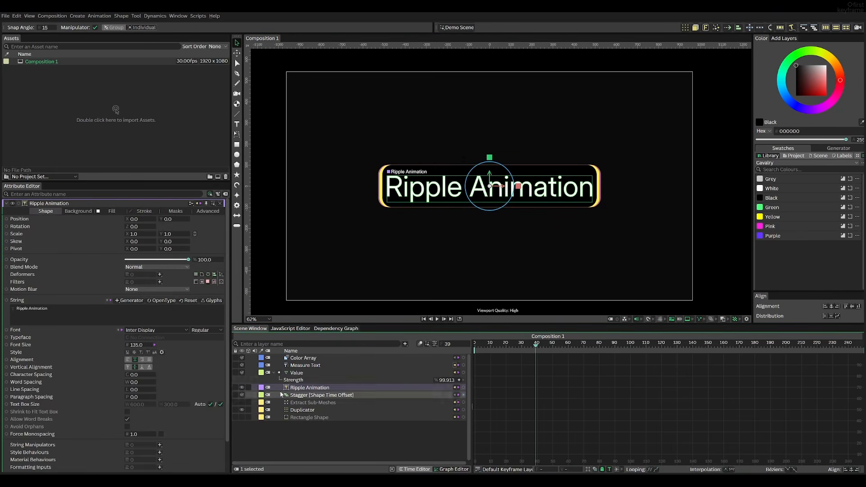
pyautogui.moveTo(138, 378); pyautogui.dragTo(138, 378)
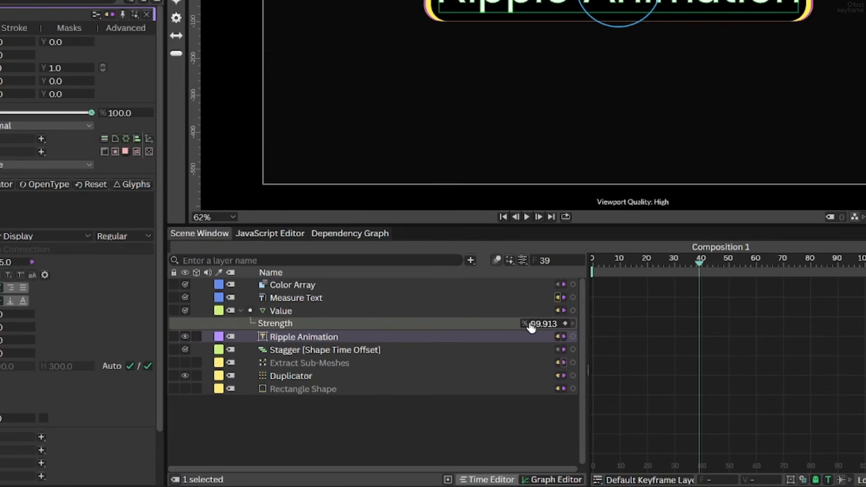
pyautogui.moveTo(532, 328); pyautogui.dragTo(1, 327)
pyautogui.moveTo(216, 373); pyautogui.dragTo(215, 373)
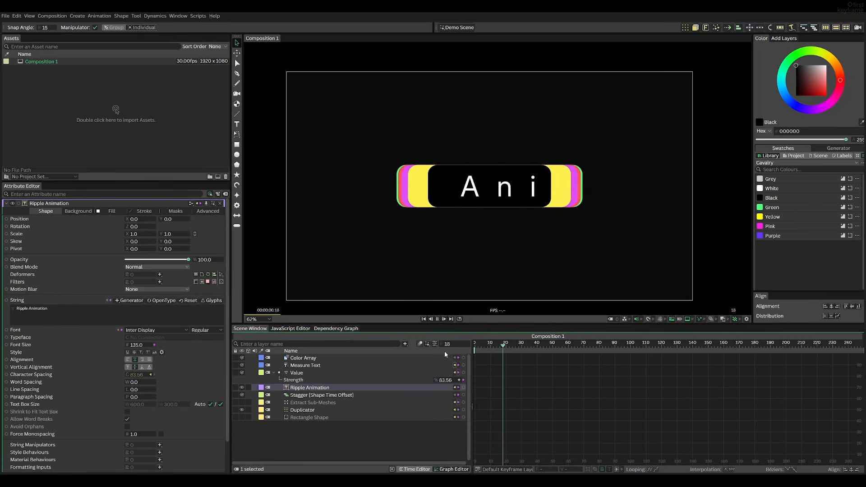
pyautogui.moveTo(539, 346); pyautogui.dragTo(481, 348)
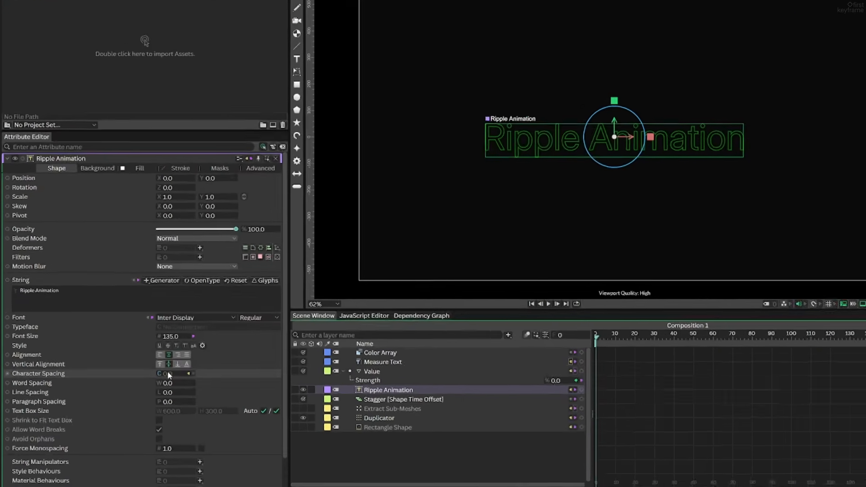
# Add the expression *0.5 to the text's Character Spacing and scrub the timeline to judge the spacing
pyautogui.rightClick(101, 374)
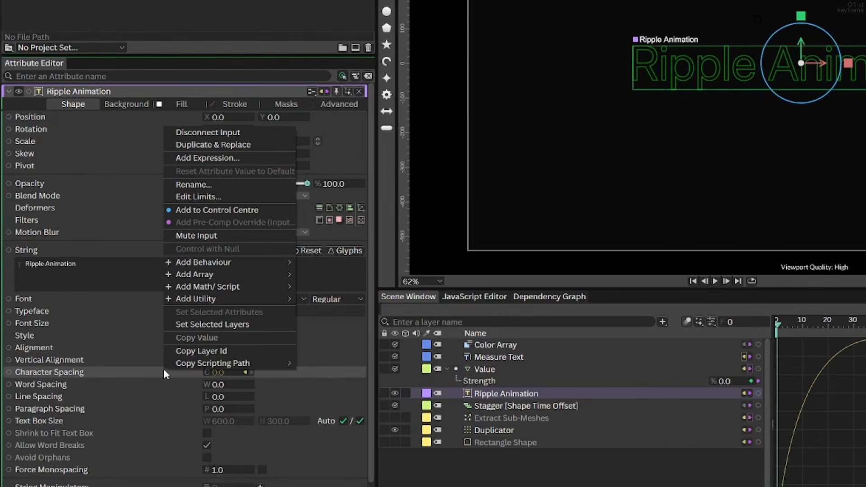
pyautogui.moveTo(208, 267)
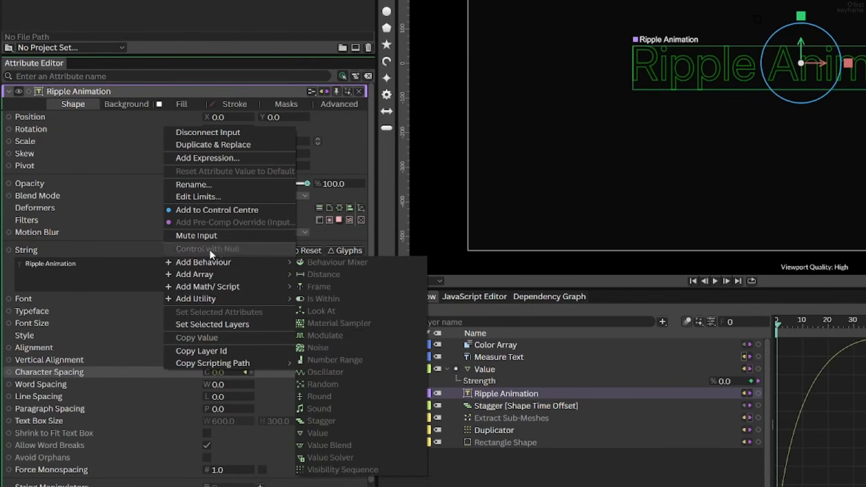
pyautogui.click(204, 157)
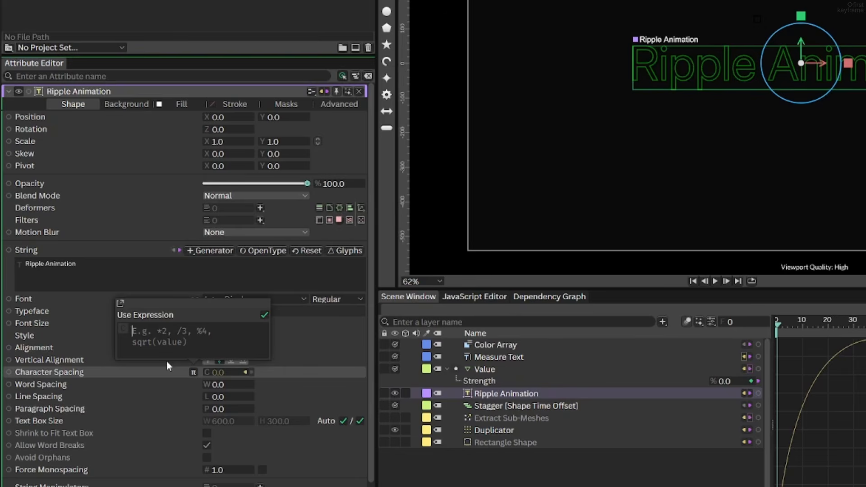
pyautogui.click(166, 334)
pyautogui.write('*0.5')
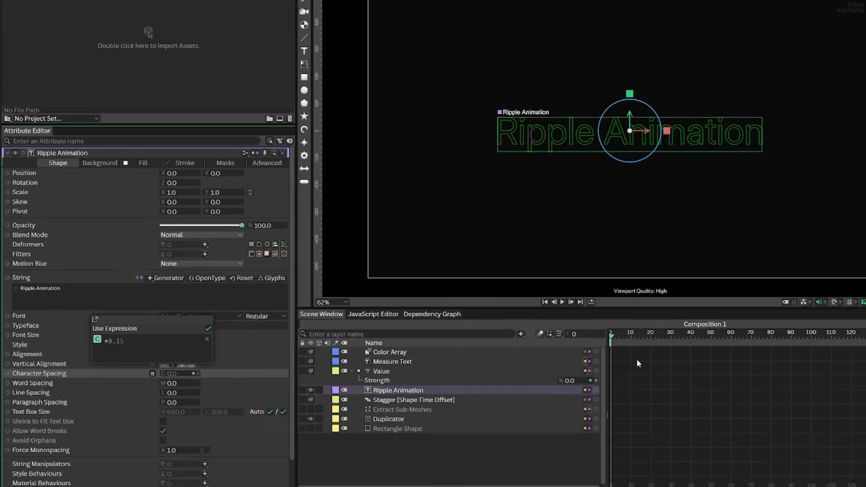
pyautogui.moveTo(777, 326); pyautogui.dragTo(865, 326)
pyautogui.moveTo(533, 347); pyautogui.dragTo(559, 351)
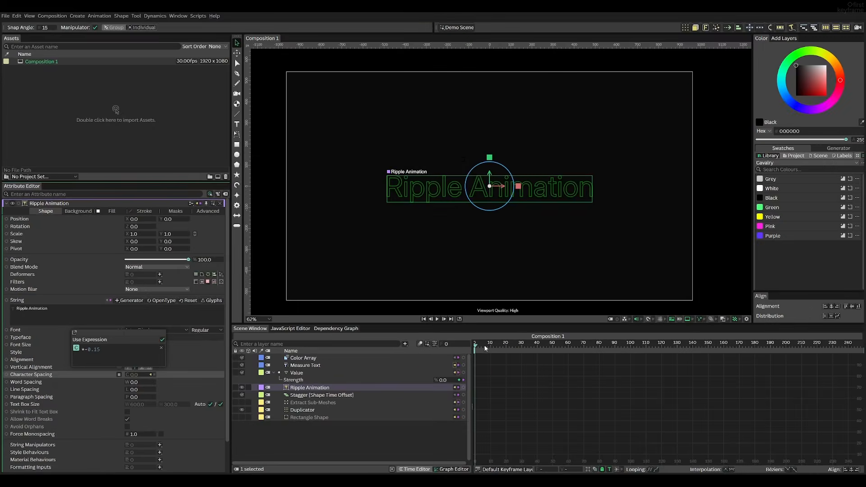
pyautogui.moveTo(784, 330); pyautogui.dragTo(731, 337)
pyautogui.moveTo(447, 351)
pyautogui.mouseDown()
pyautogui.moveTo(538, 351)
pyautogui.moveTo(460, 351)
pyautogui.mouseUp()
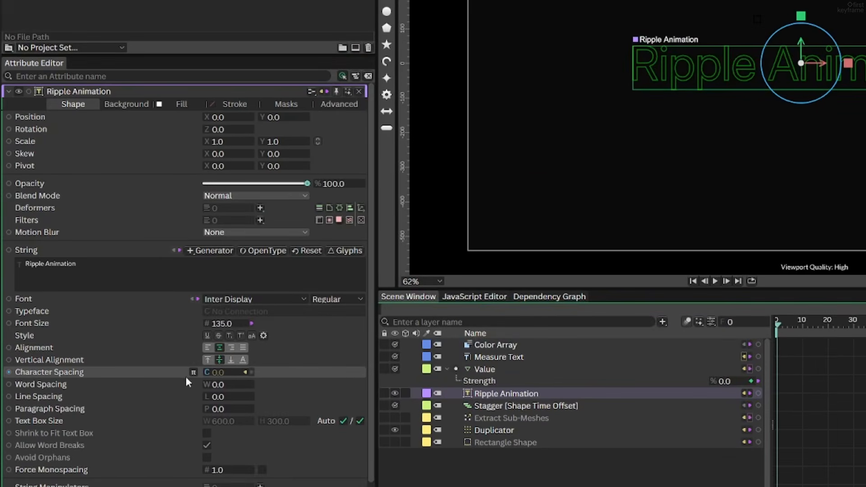
# Set the Character Spacing expression to *0.15-15 and play the animation from the start
pyautogui.click(192, 372)
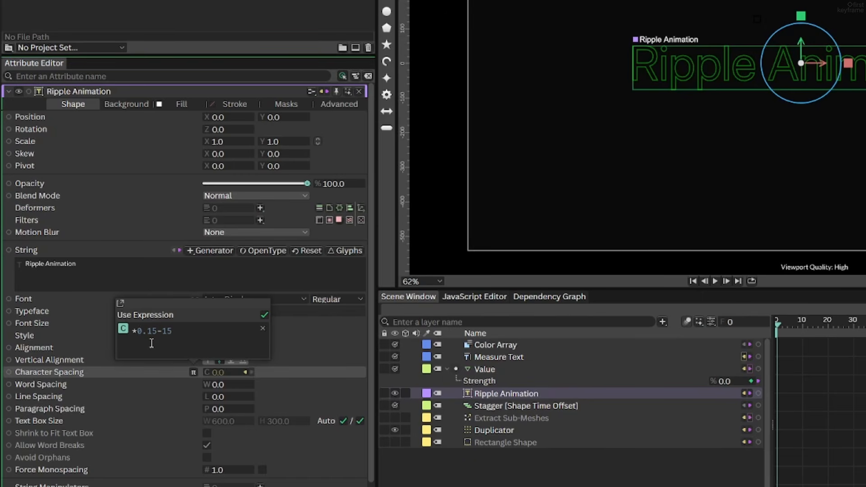
pyautogui.press('Return')
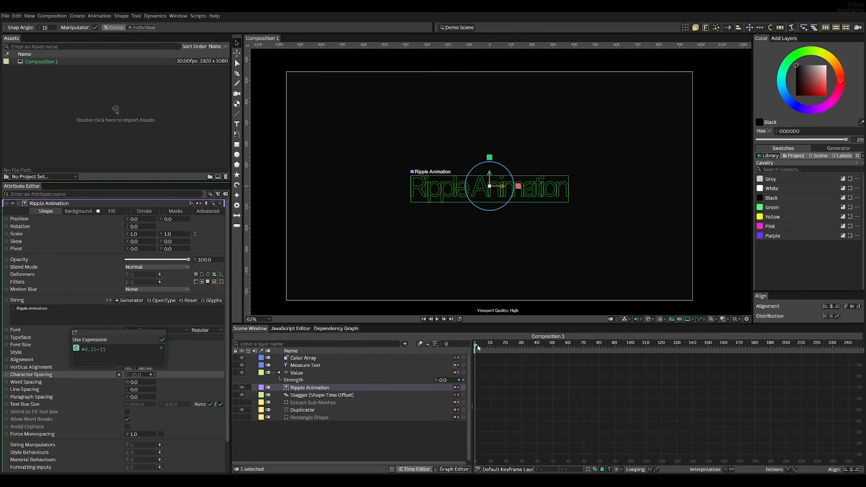
pyautogui.click(778, 324)
pyautogui.moveTo(476, 345)
pyautogui.mouseDown()
pyautogui.moveTo(559, 350)
pyautogui.moveTo(475, 348)
pyautogui.mouseUp()
pyautogui.click(436, 293)
pyautogui.press('space')
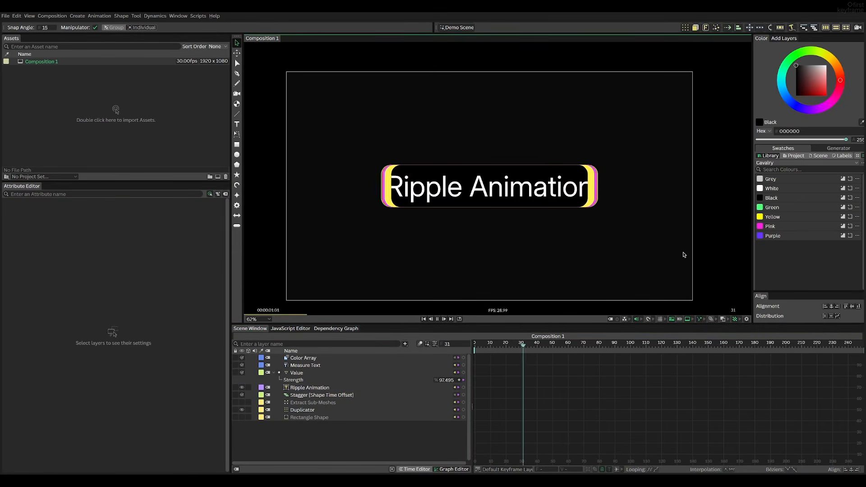
# Replace the Ripple Animation text string with World Cup 2026 and play the animation
pyautogui.write('World')
pyautogui.write(' Cup 2026')
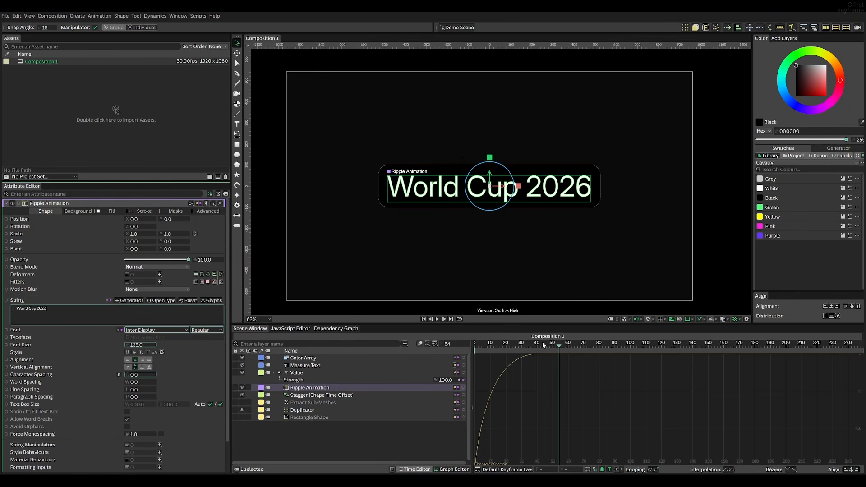
pyautogui.click(715, 223)
pyautogui.press('space')
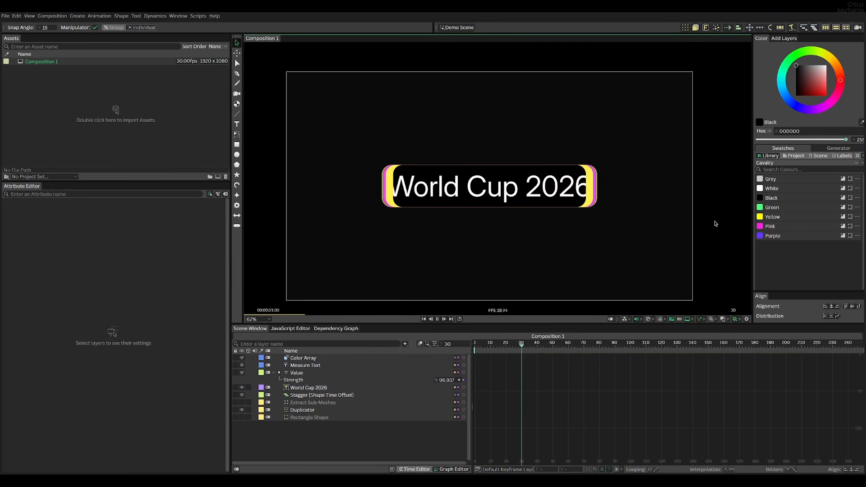